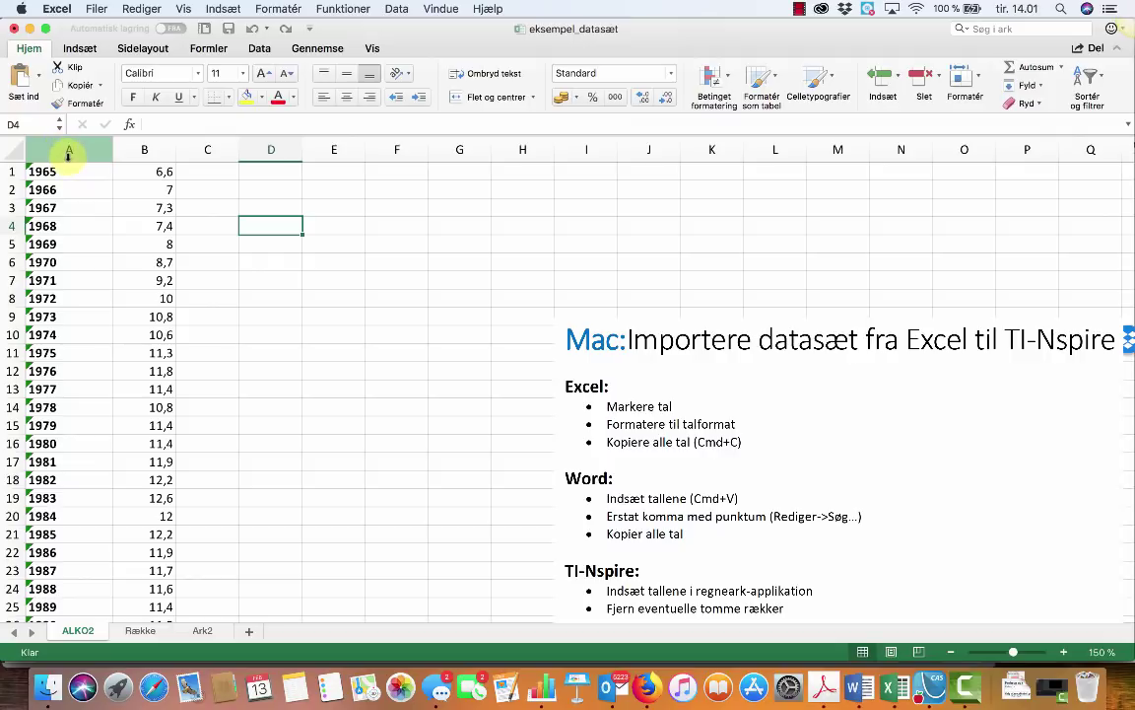
Scroll through the 1965–2016 data to check it, then select the whole year column A
{"action": "scroll", "coordinate": [205, 309], "scroll_direction": "down", "scroll_amount": 5}
{"action": "scroll", "coordinate": [204, 308], "scroll_direction": "down", "scroll_amount": 10}
{"action": "scroll", "coordinate": [197, 335], "scroll_direction": "down", "scroll_amount": 2}
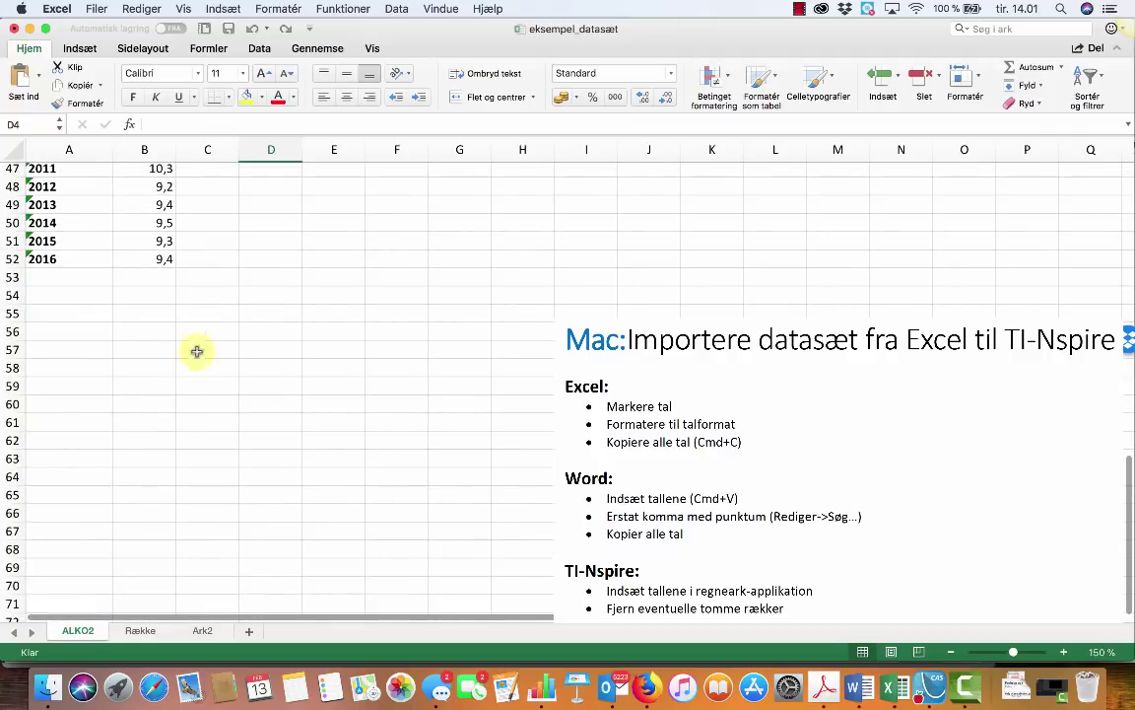
{"action": "scroll", "coordinate": [231, 387], "scroll_direction": "up", "scroll_amount": 2}
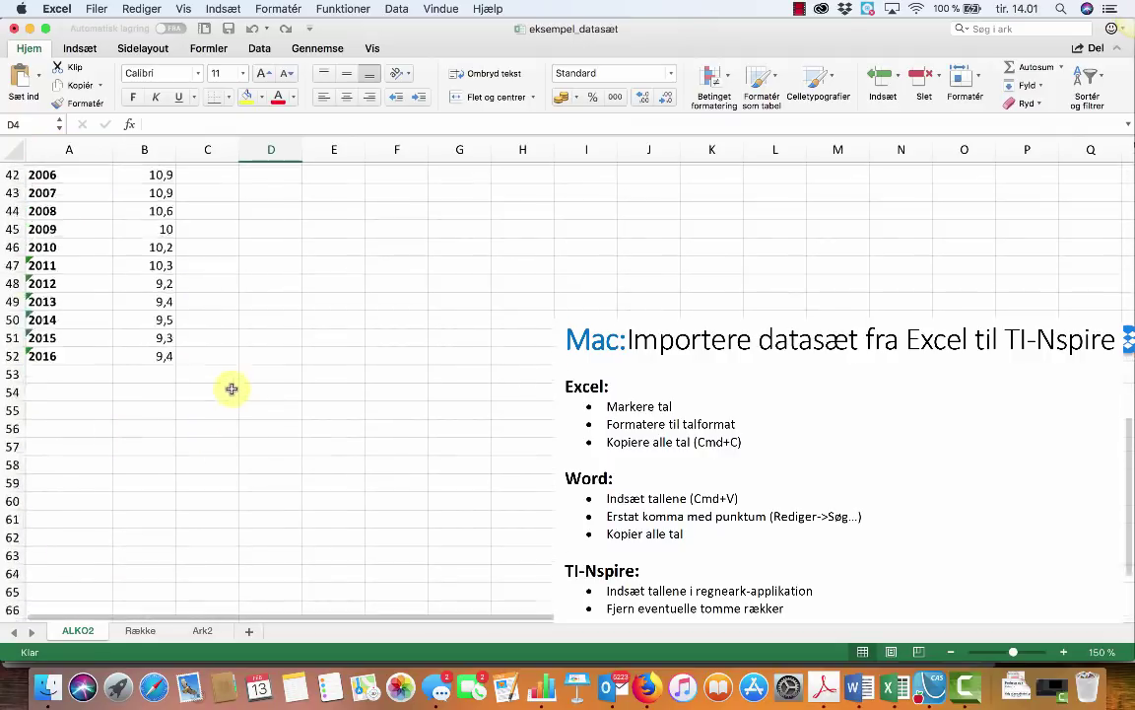
{"action": "scroll", "coordinate": [230, 388], "scroll_direction": "up", "scroll_amount": 10}
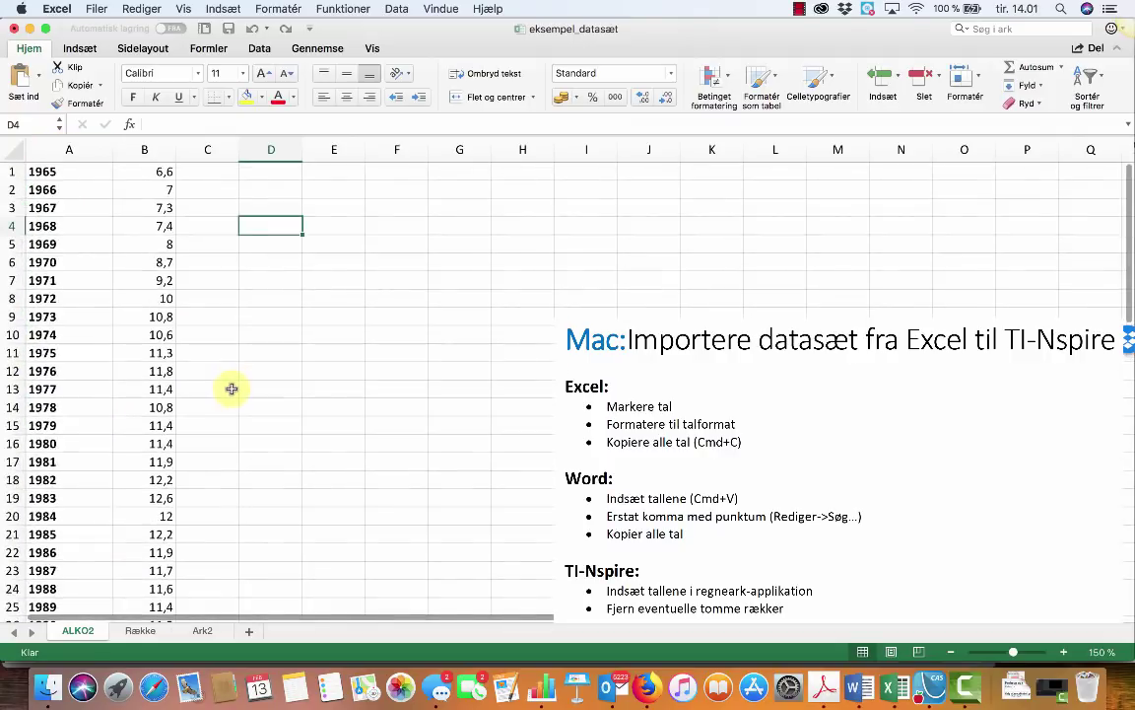
{"action": "left_click", "coordinate": [69, 149]}
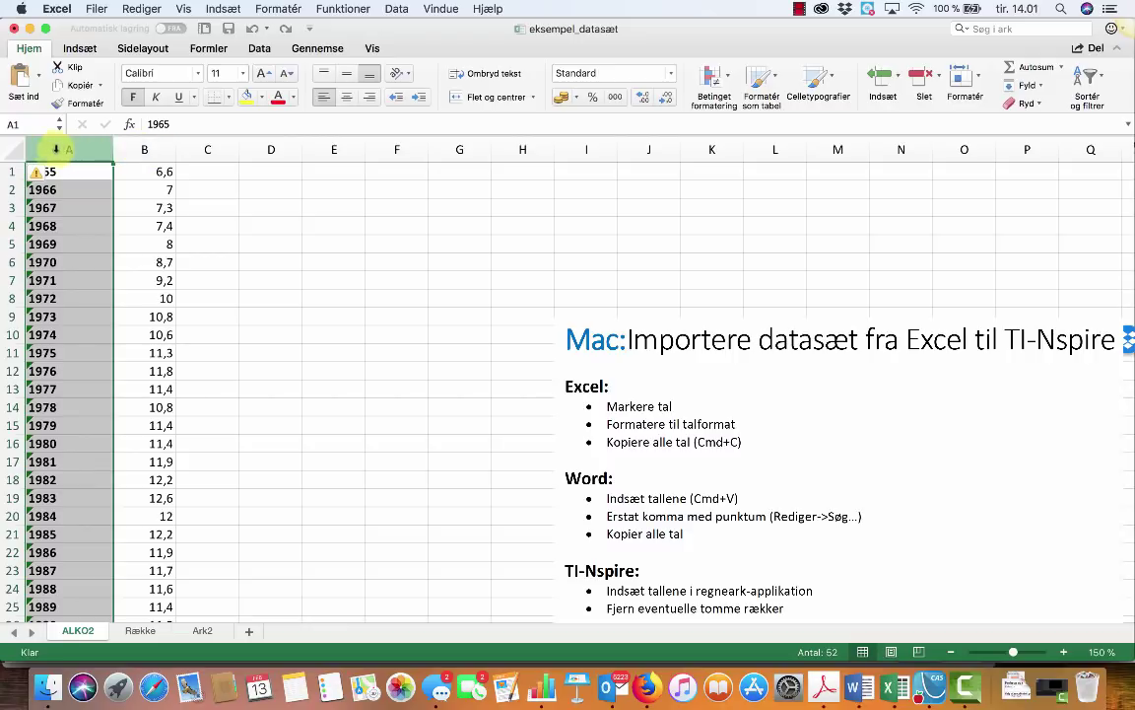
Add column B to the selection and format it as Tal with two decimals
{"action": "left_click", "coordinate": [145, 149], "text": "shift"}
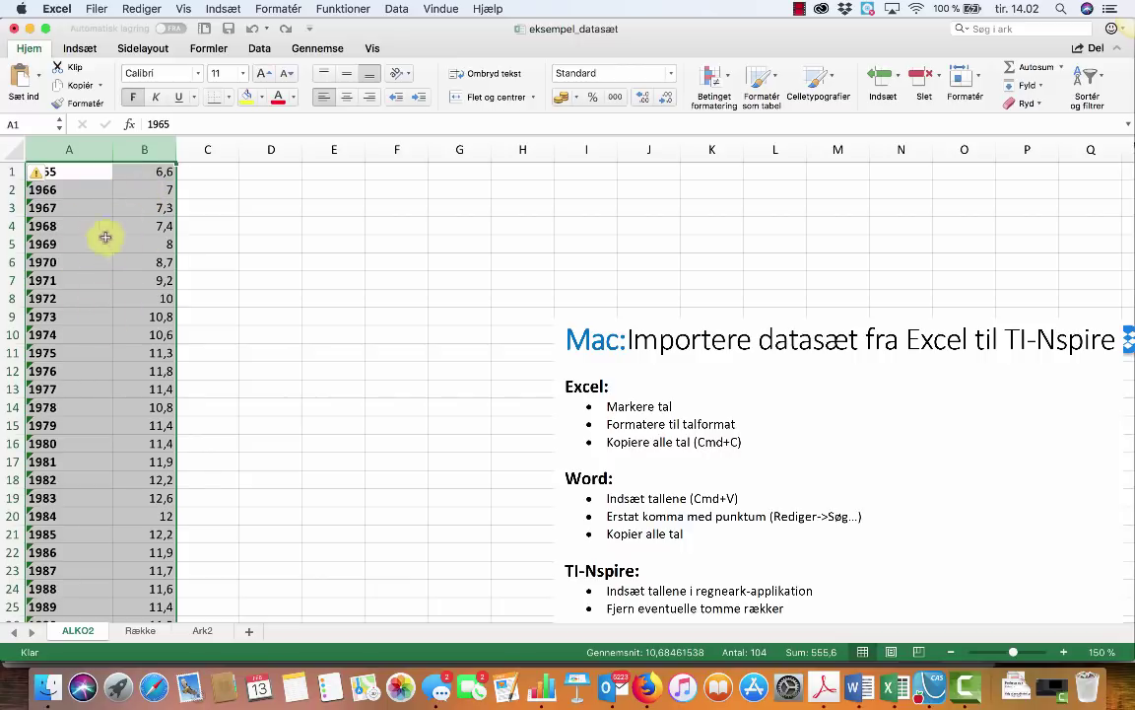
{"action": "left_click", "coordinate": [282, 10]}
{"action": "left_click", "coordinate": [287, 27]}
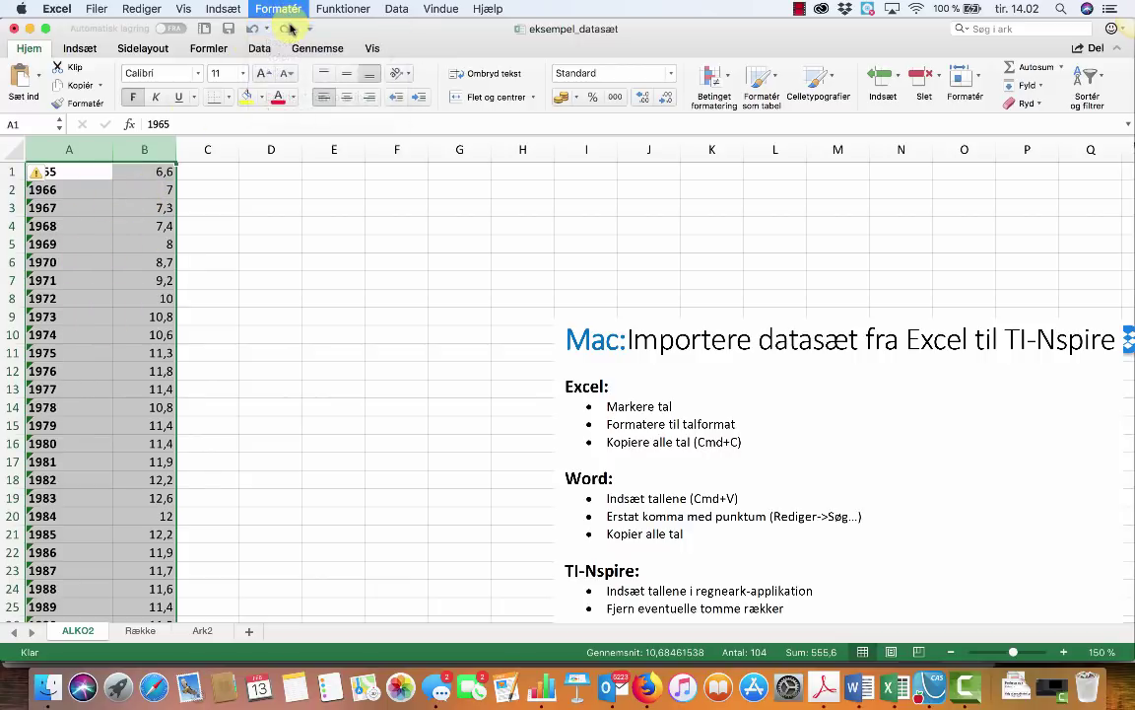
{"action": "left_click", "coordinate": [367, 158]}
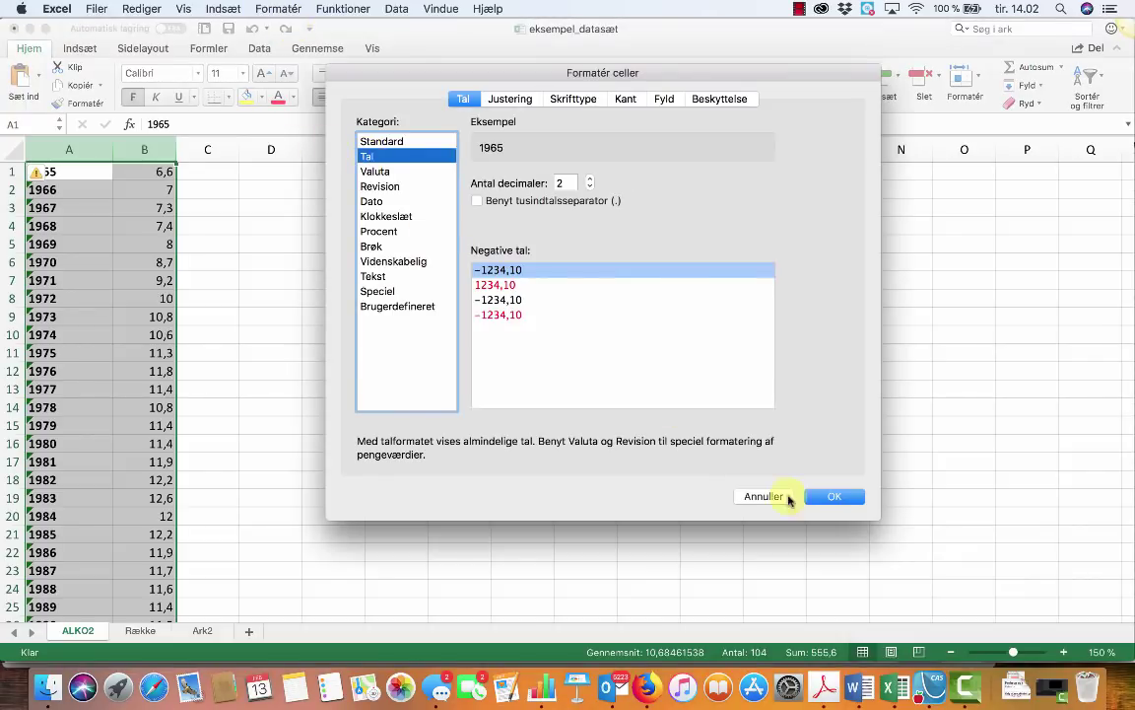
{"action": "left_click", "coordinate": [826, 497]}
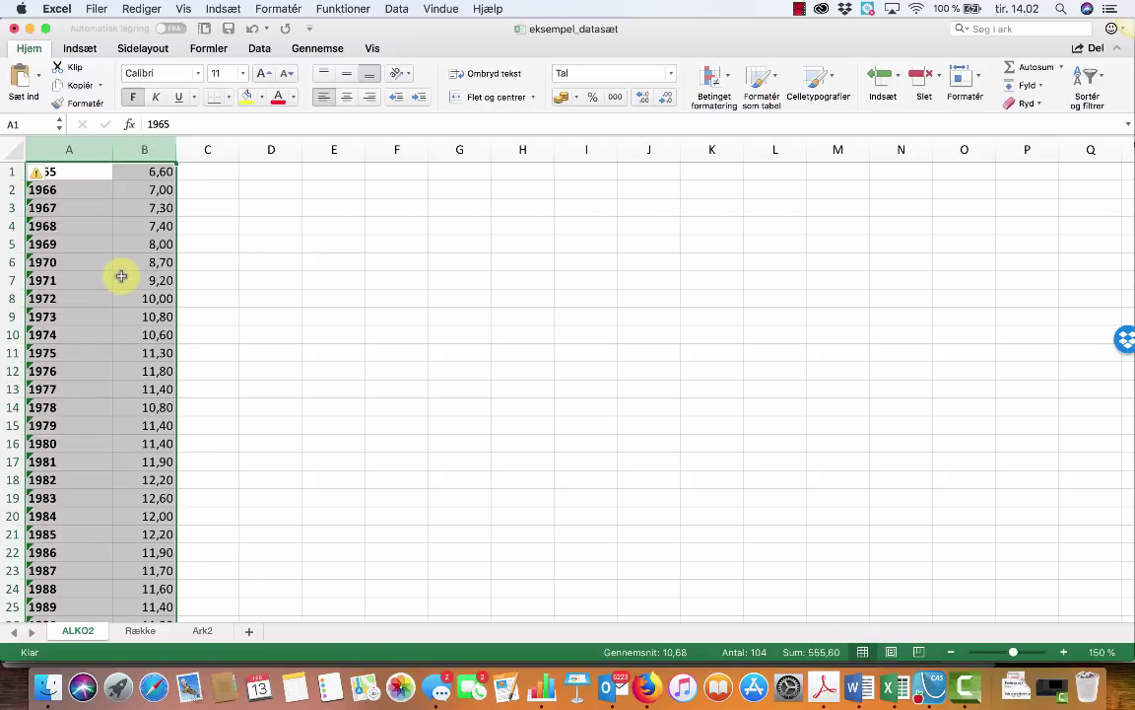
Copy columns A and B, then create a new blank Word document
{"action": "key", "text": "super+c"}
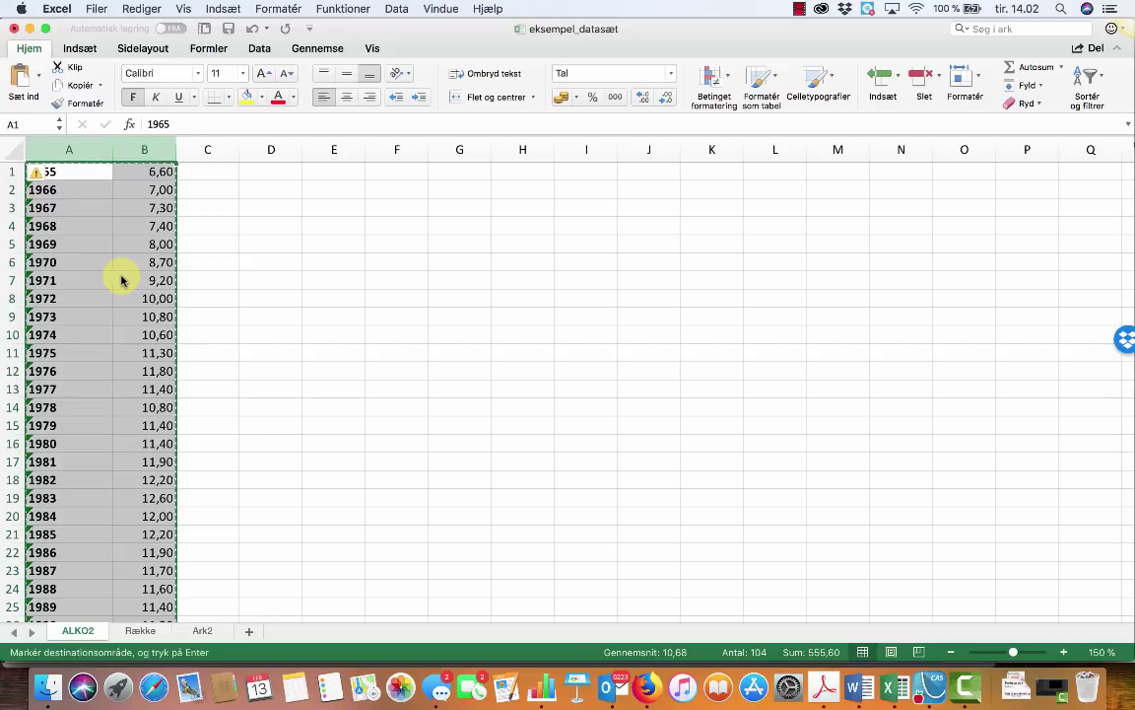
{"action": "right_click", "coordinate": [75, 269]}
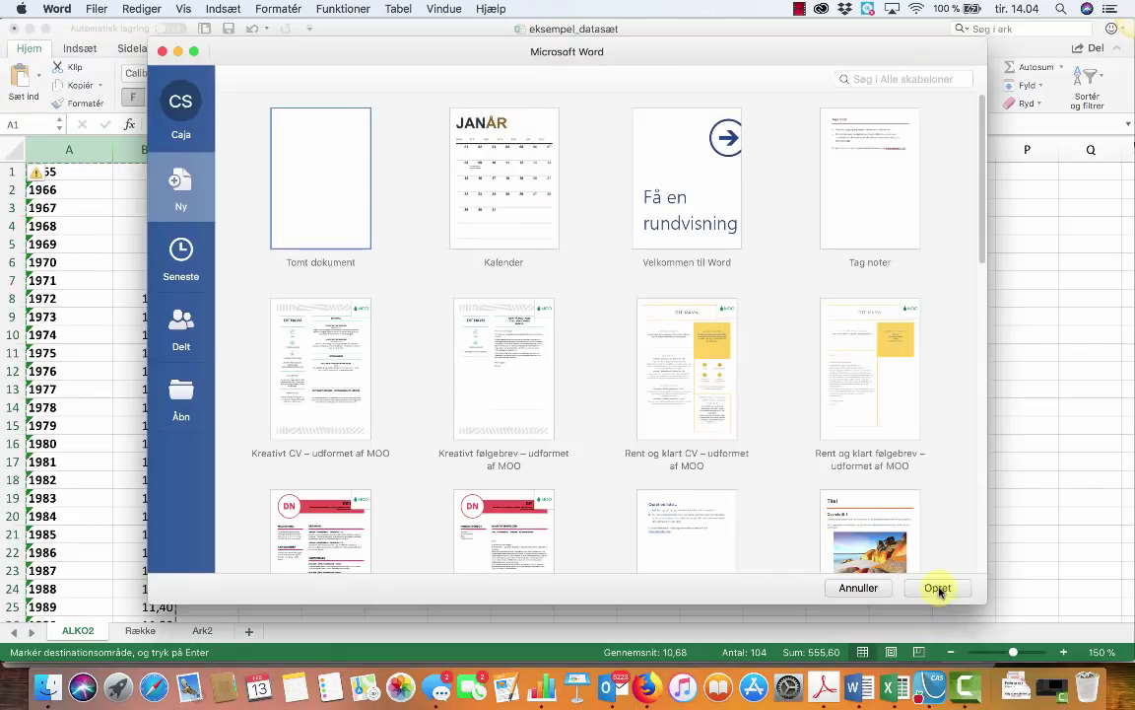
{"action": "left_click", "coordinate": [937, 588]}
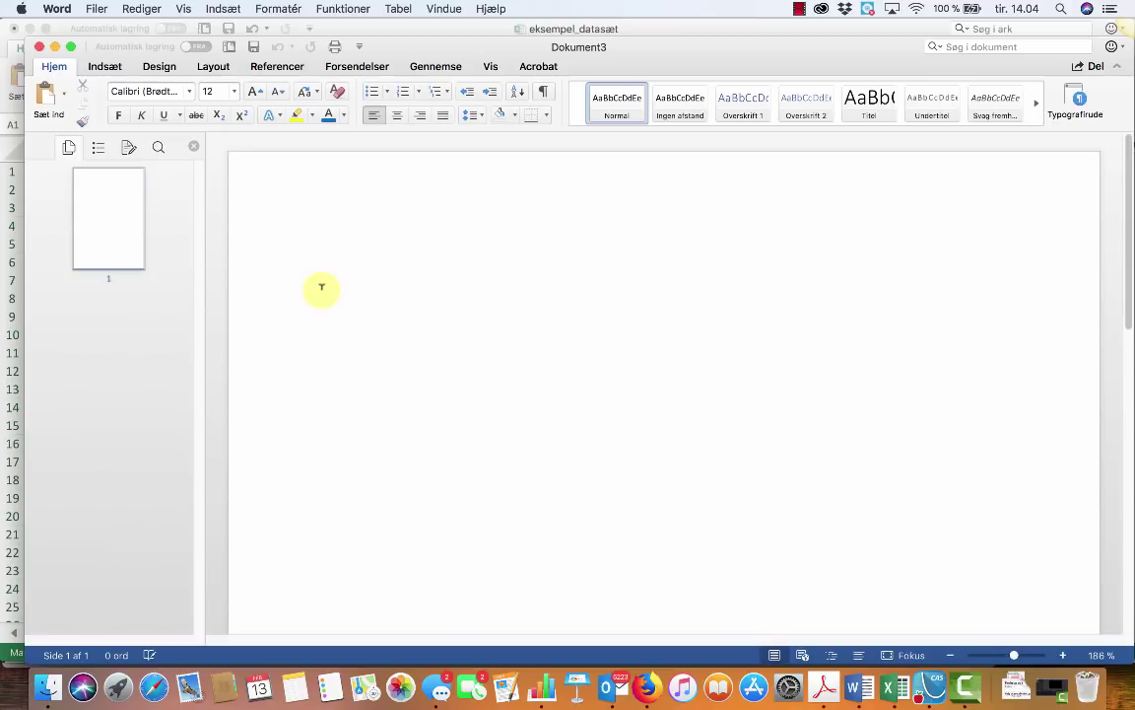
Paste the year/value data into Dokument3 and select the table from 1965 to 2016
{"action": "key", "text": "super+v"}
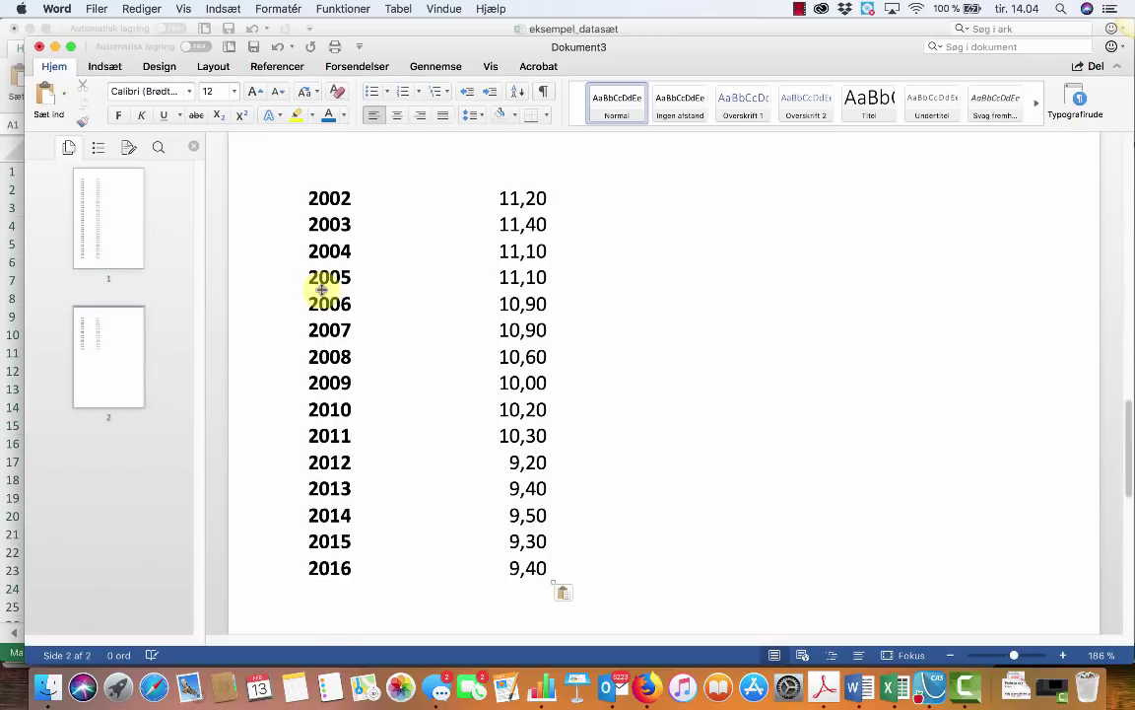
{"action": "scroll", "coordinate": [611, 312], "scroll_direction": "up", "scroll_amount": 1}
{"action": "scroll", "coordinate": [611, 311], "scroll_direction": "up", "scroll_amount": 10}
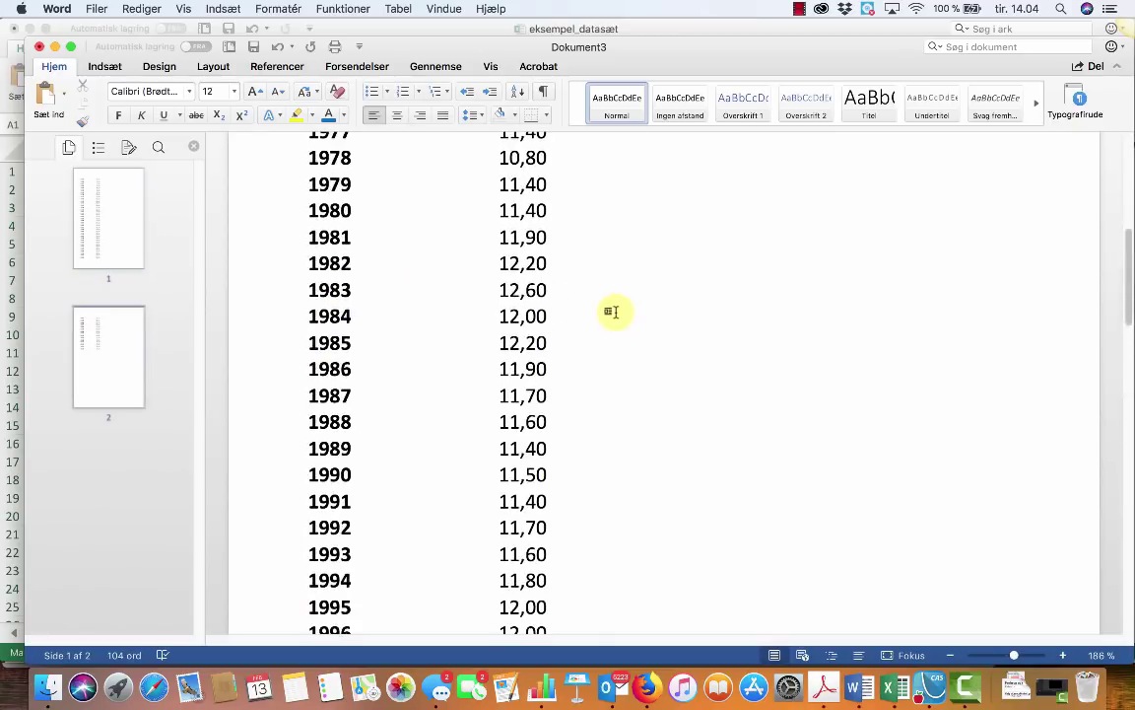
{"action": "scroll", "coordinate": [611, 312], "scroll_direction": "up", "scroll_amount": 8}
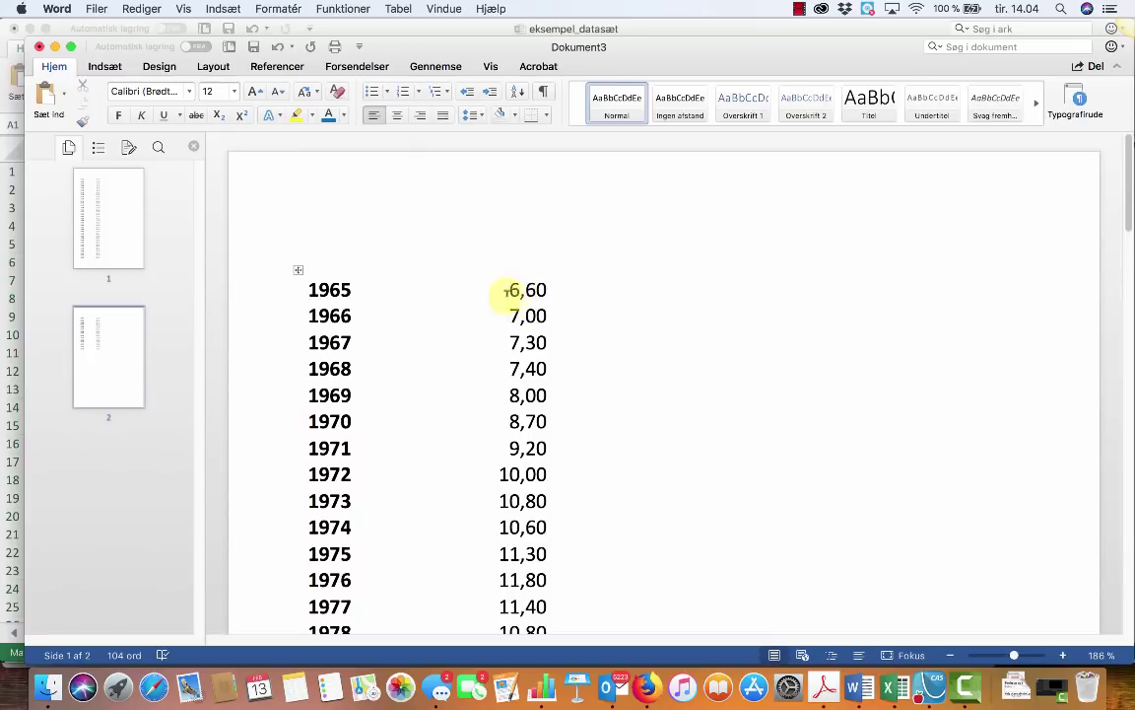
{"action": "mouse_move", "coordinate": [316, 286]}
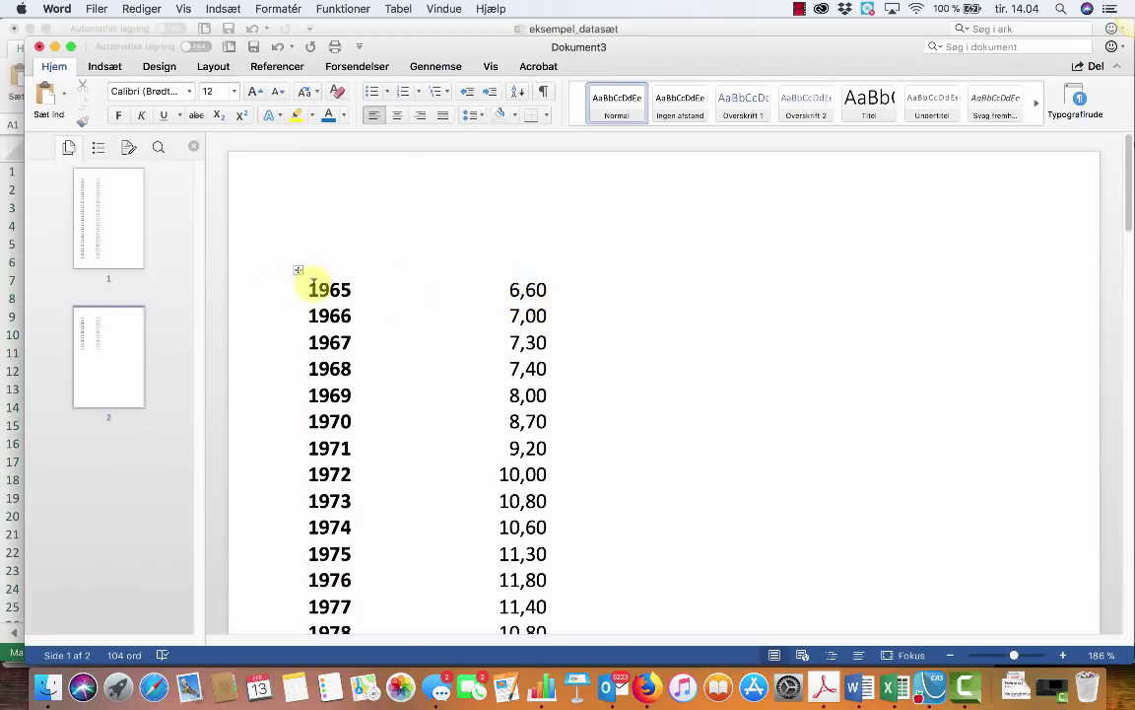
{"action": "left_click_drag", "start_coordinate": [308, 286], "coordinate": [548, 648]}
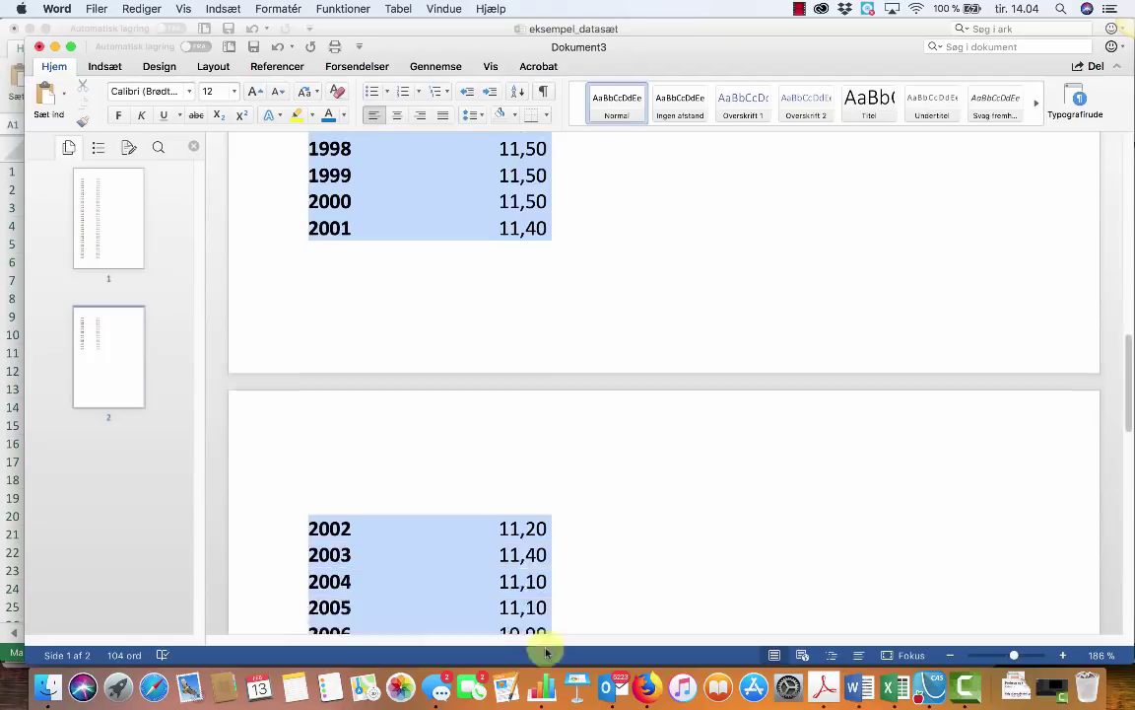
{"action": "left_click_drag", "start_coordinate": [548, 649], "coordinate": [541, 585]}
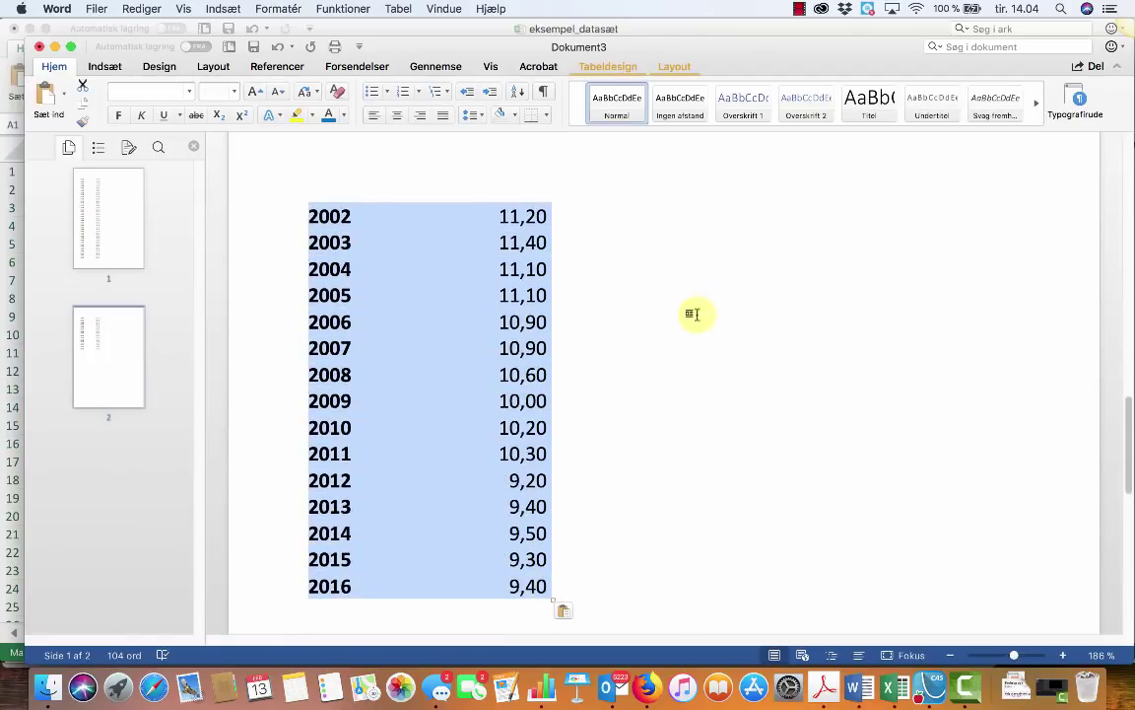
Replace all 52 commas in the table with periods using Find and Replace
{"action": "left_click", "coordinate": [138, 9]}
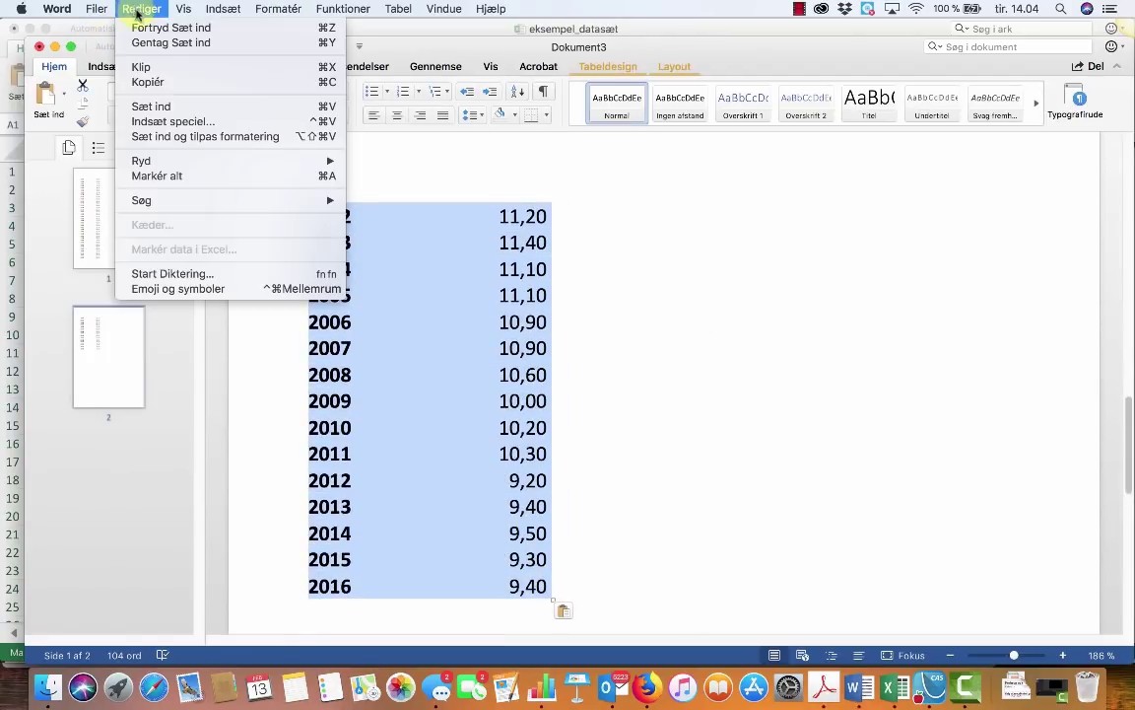
{"action": "mouse_move", "coordinate": [198, 200]}
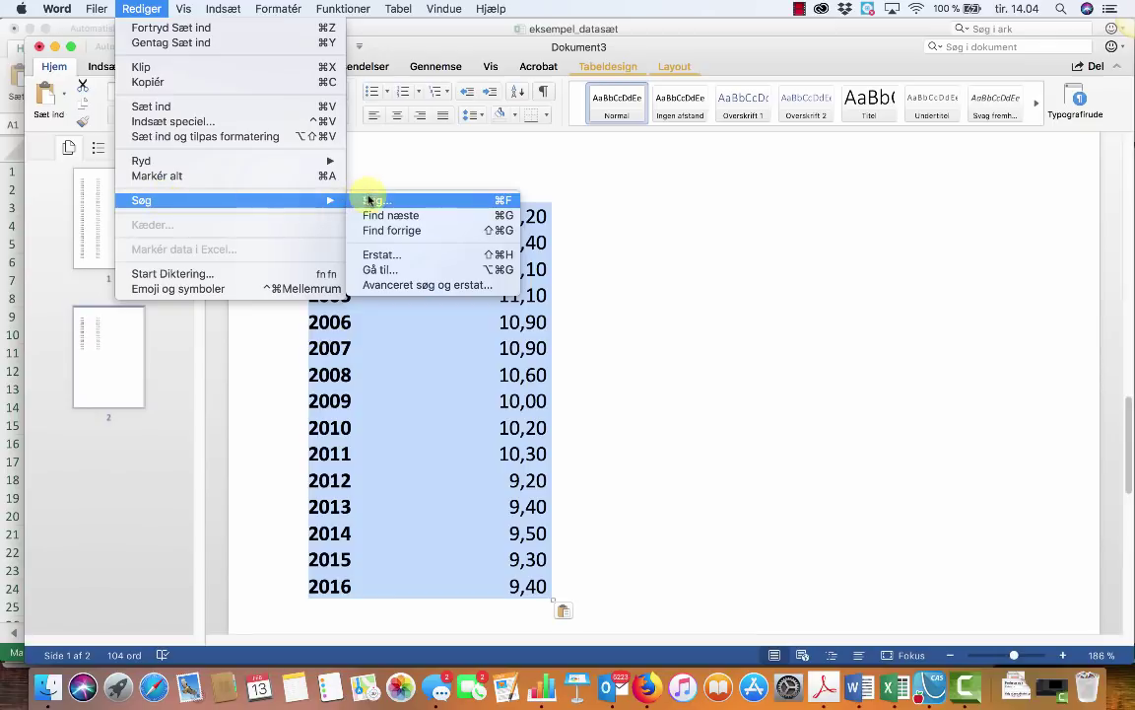
{"action": "left_click", "coordinate": [398, 256]}
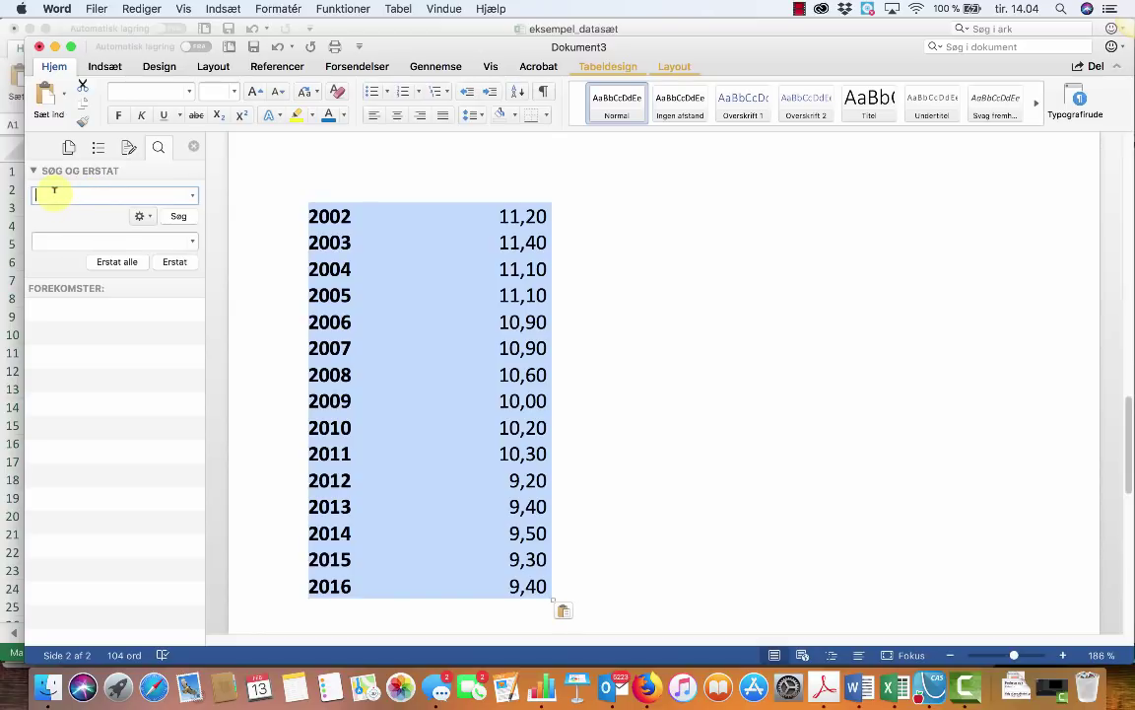
{"action": "type", "text": ","}
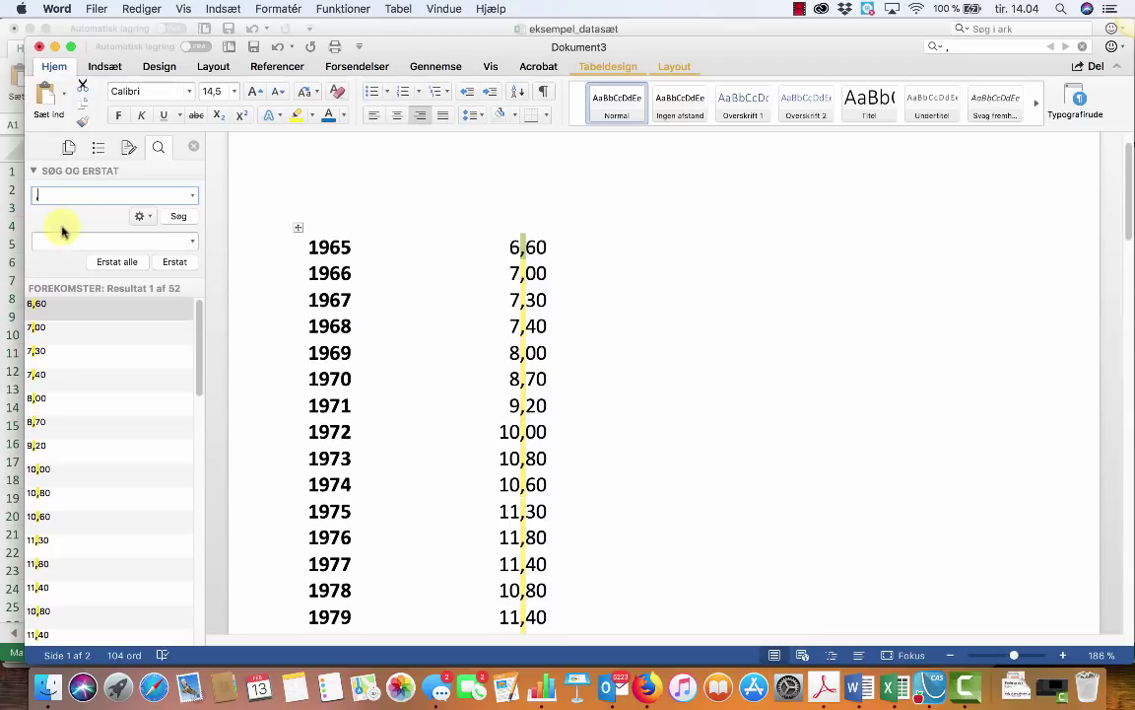
{"action": "left_click", "coordinate": [53, 239]}
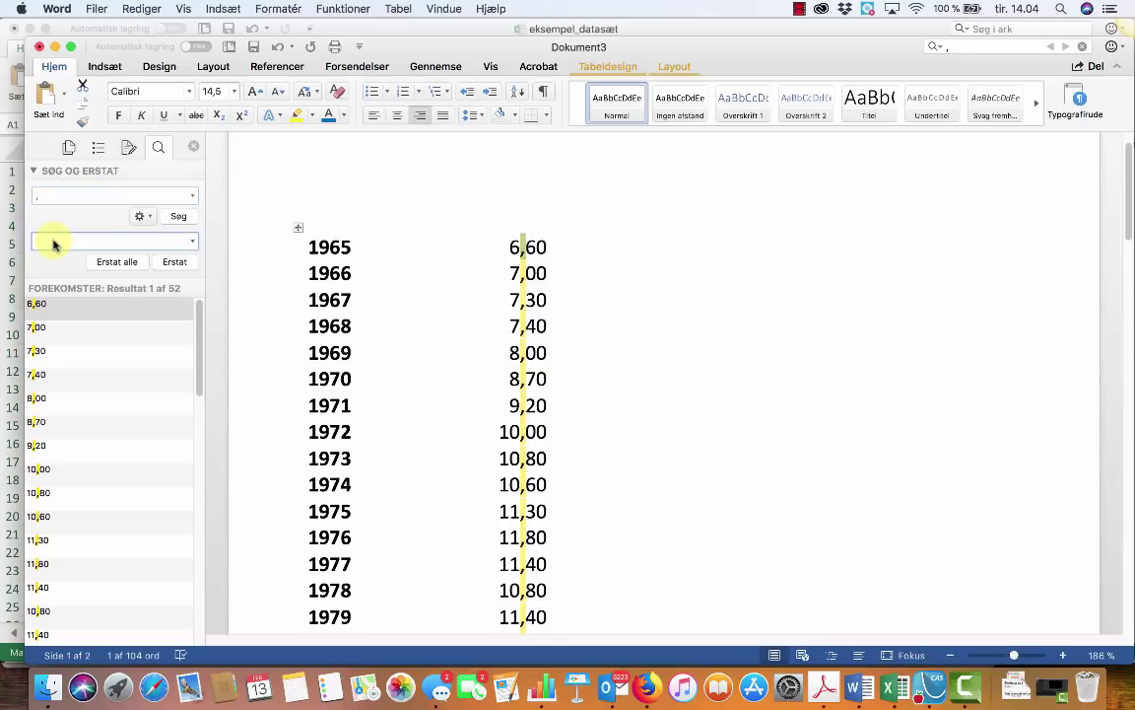
{"action": "type", "text": "."}
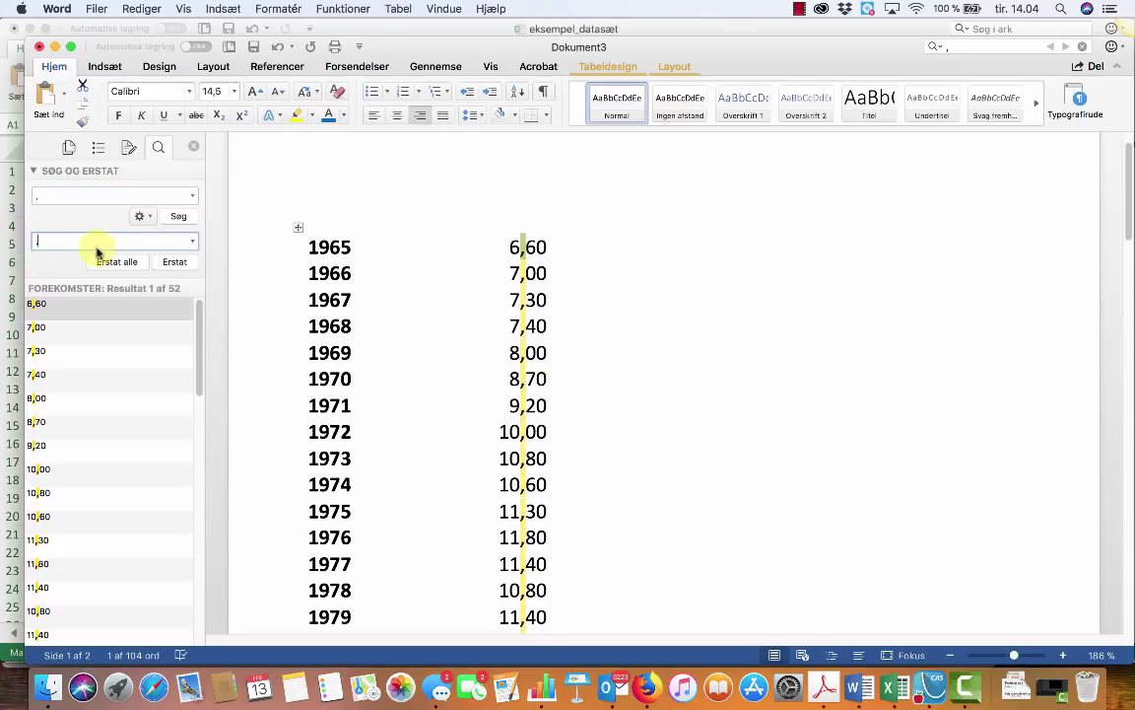
{"action": "left_click", "coordinate": [119, 262]}
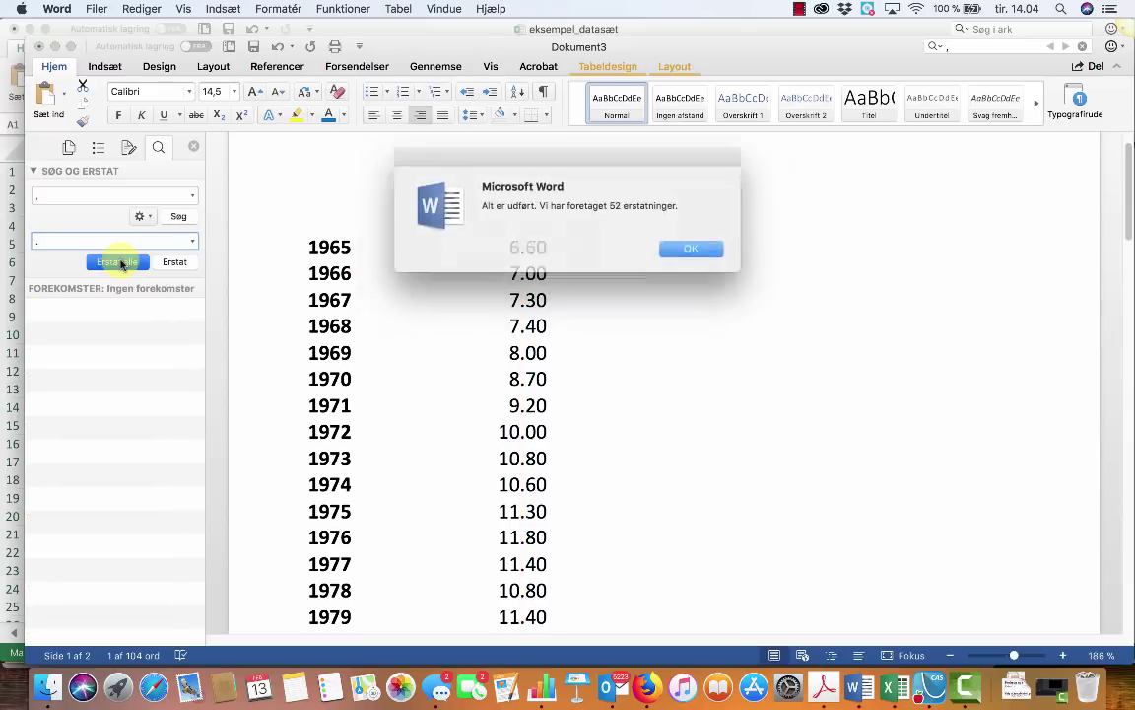
{"action": "left_click", "coordinate": [685, 246]}
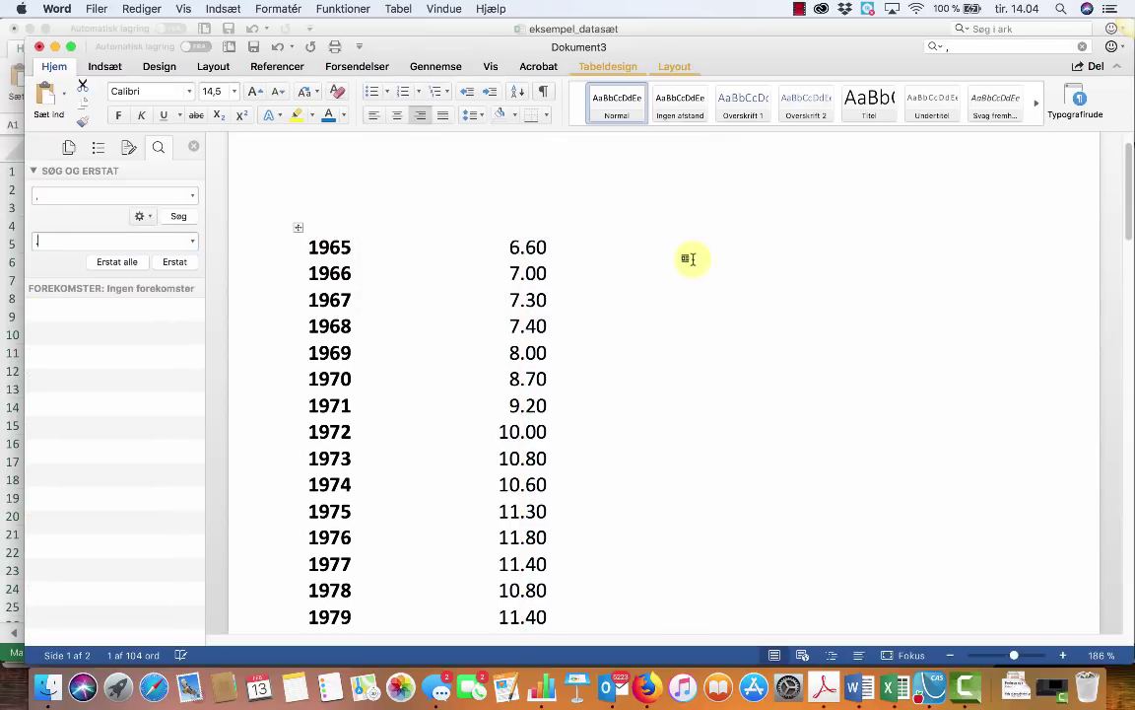
Select the whole table from 1965 to 2016 and bring the TI-Nspire document forward
{"action": "scroll", "coordinate": [620, 235], "scroll_direction": "down", "scroll_amount": 2}
{"action": "scroll", "coordinate": [620, 235], "scroll_direction": "down", "scroll_amount": 2}
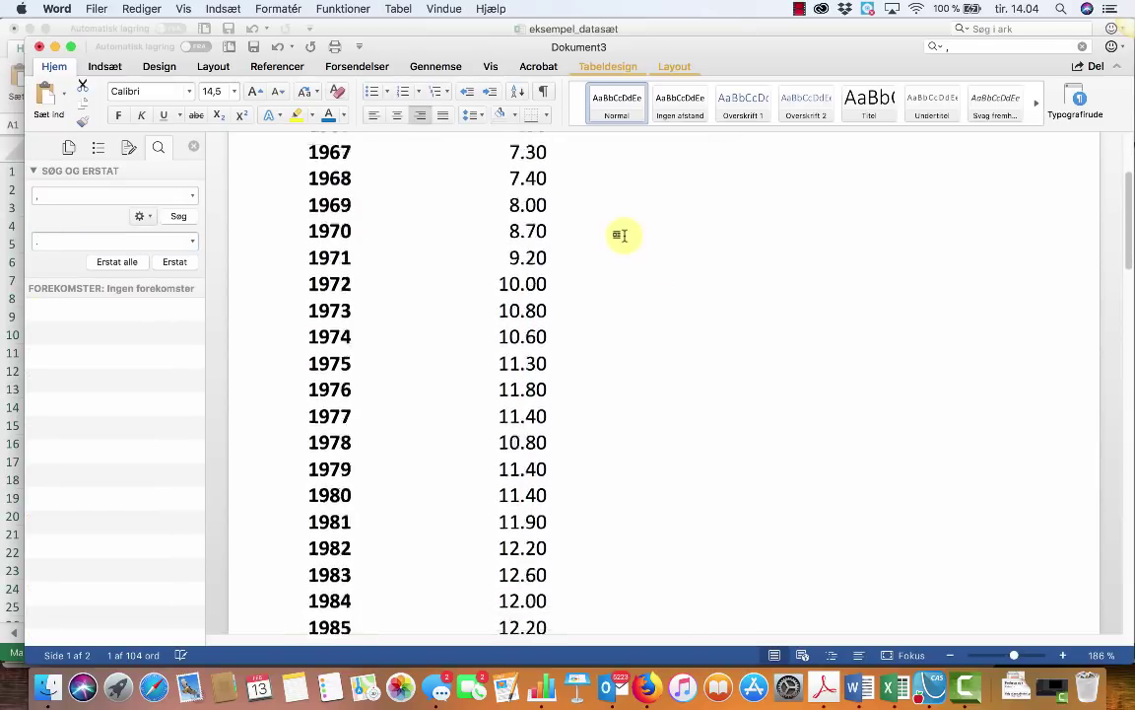
{"action": "scroll", "coordinate": [620, 235], "scroll_direction": "down", "scroll_amount": 2}
{"action": "scroll", "coordinate": [620, 236], "scroll_direction": "down", "scroll_amount": 1}
{"action": "scroll", "coordinate": [620, 235], "scroll_direction": "down", "scroll_amount": 3}
{"action": "scroll", "coordinate": [620, 236], "scroll_direction": "down", "scroll_amount": 3}
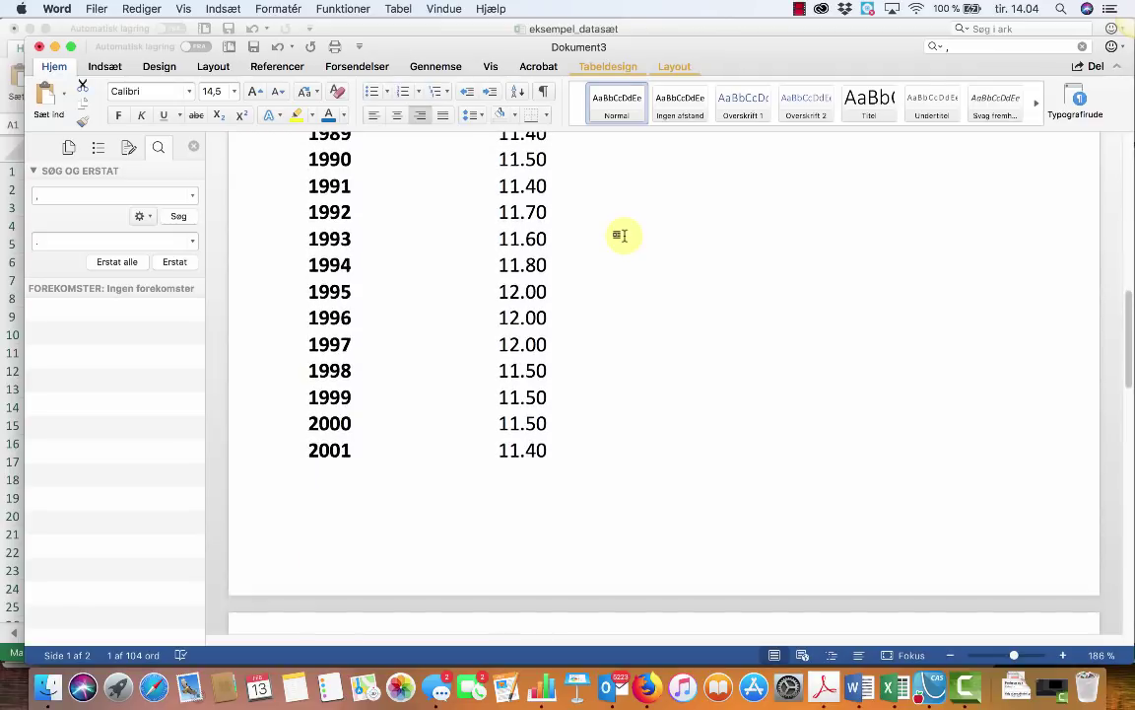
{"action": "scroll", "coordinate": [620, 236], "scroll_direction": "up", "scroll_amount": 3}
{"action": "scroll", "coordinate": [620, 235], "scroll_direction": "down", "scroll_amount": 5}
{"action": "scroll", "coordinate": [624, 233], "scroll_direction": "down", "scroll_amount": 1}
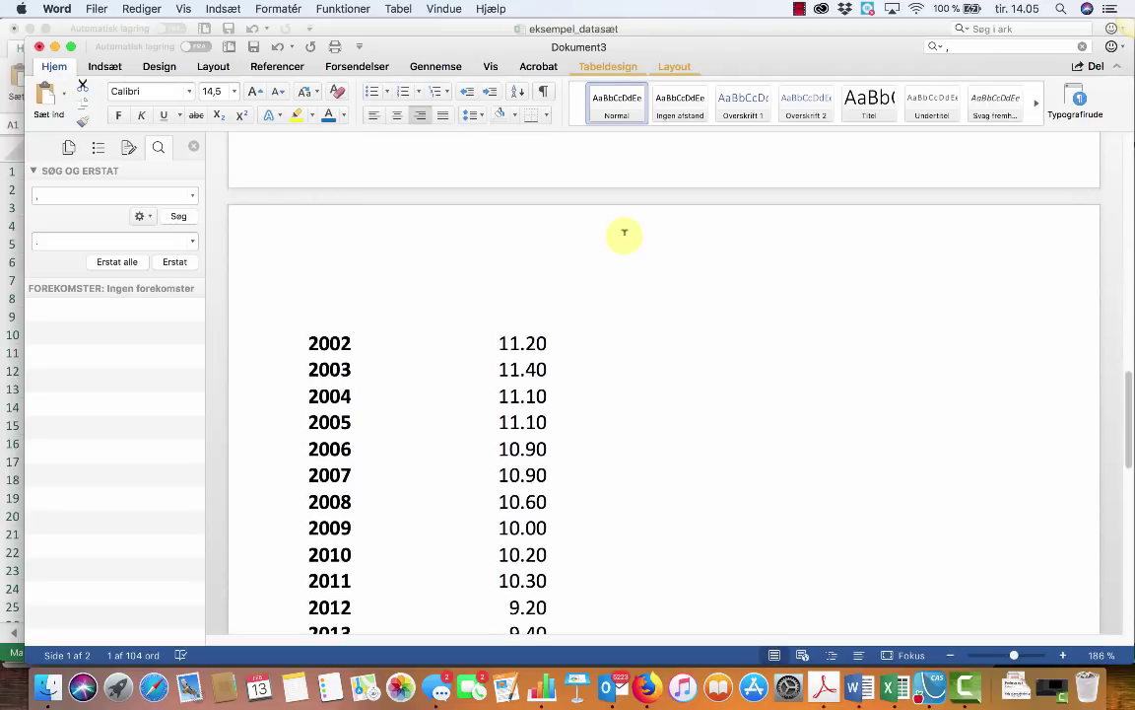
{"action": "scroll", "coordinate": [624, 234], "scroll_direction": "down", "scroll_amount": 5}
{"action": "scroll", "coordinate": [624, 234], "scroll_direction": "up", "scroll_amount": 1}
{"action": "scroll", "coordinate": [624, 234], "scroll_direction": "up", "scroll_amount": 5}
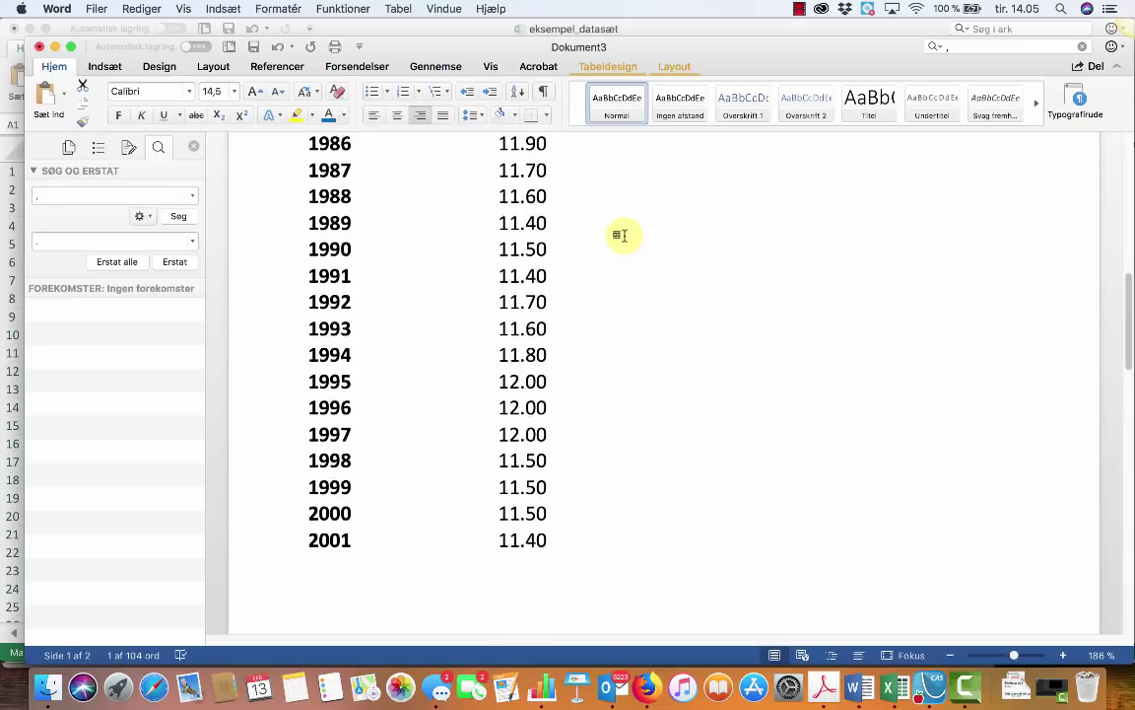
{"action": "scroll", "coordinate": [624, 235], "scroll_direction": "up", "scroll_amount": 5}
{"action": "left_click", "coordinate": [309, 288]}
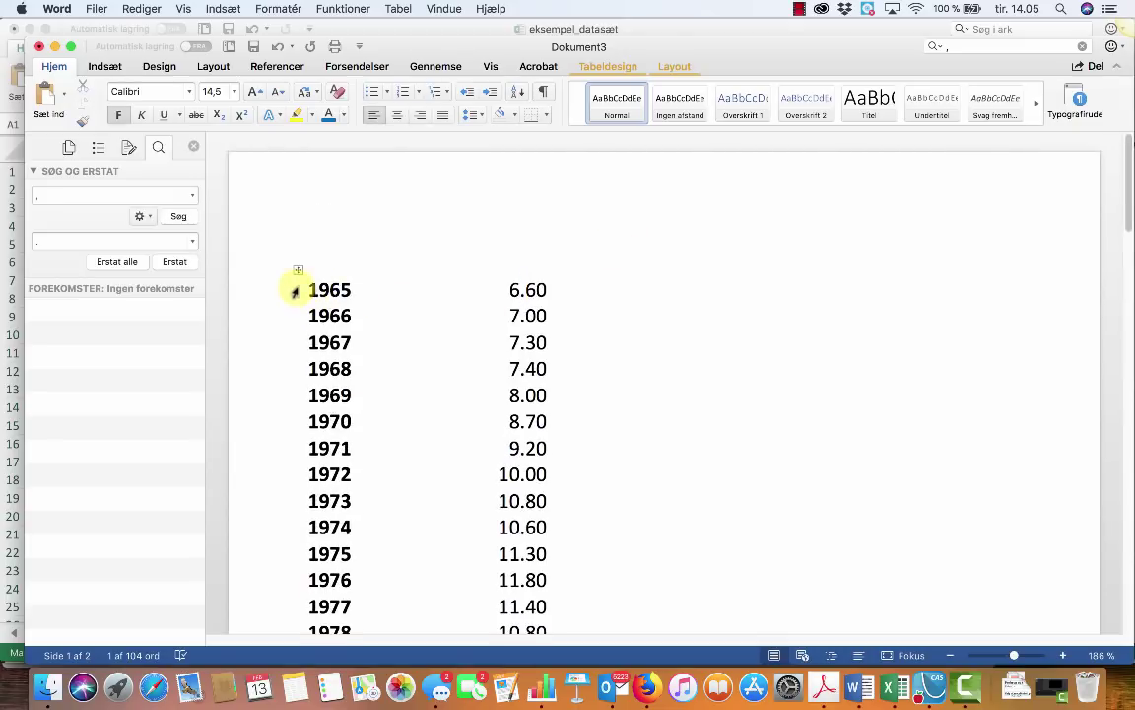
{"action": "left_click_drag", "start_coordinate": [307, 288], "coordinate": [540, 597]}
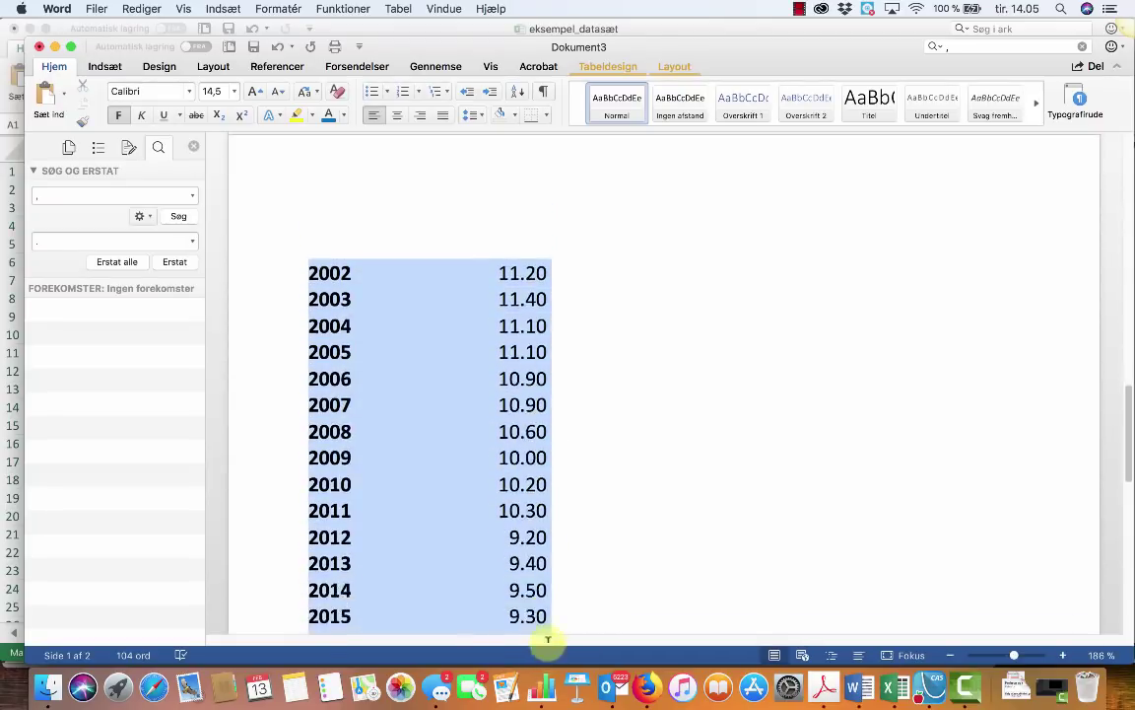
{"action": "mouse_move", "coordinate": [540, 596]}
{"action": "left_mouse_down"}
{"action": "mouse_move", "coordinate": [547, 609]}
{"action": "mouse_move", "coordinate": [540, 595]}
{"action": "left_mouse_up"}
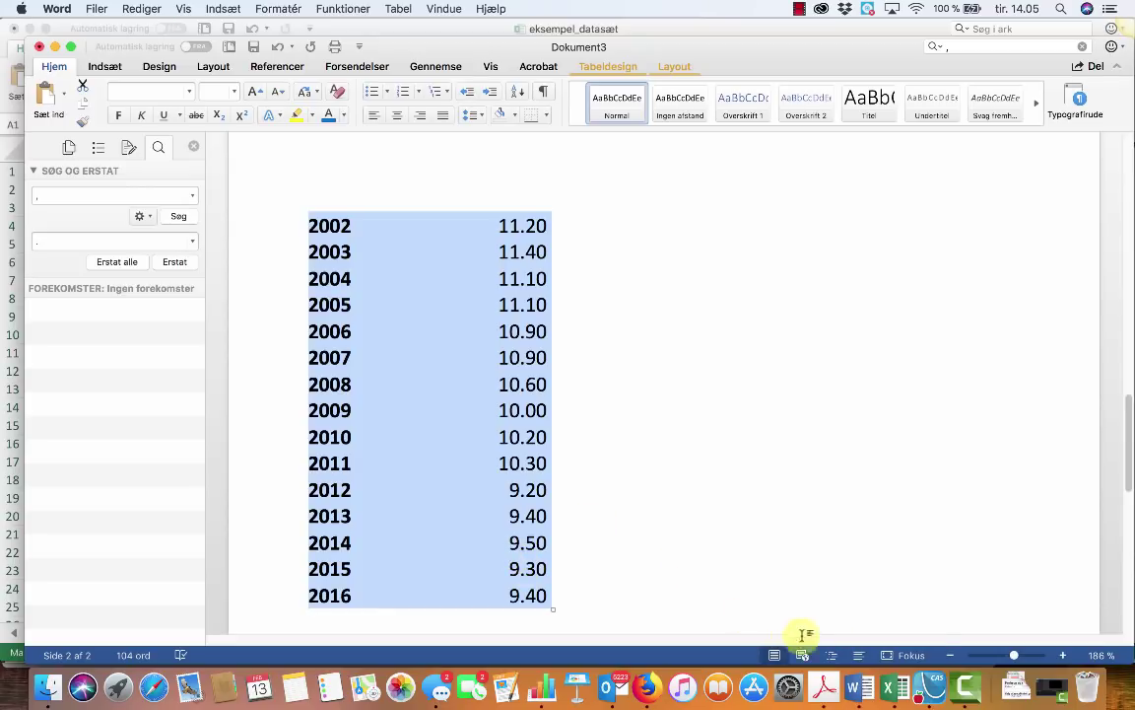
{"action": "left_click", "coordinate": [932, 689]}
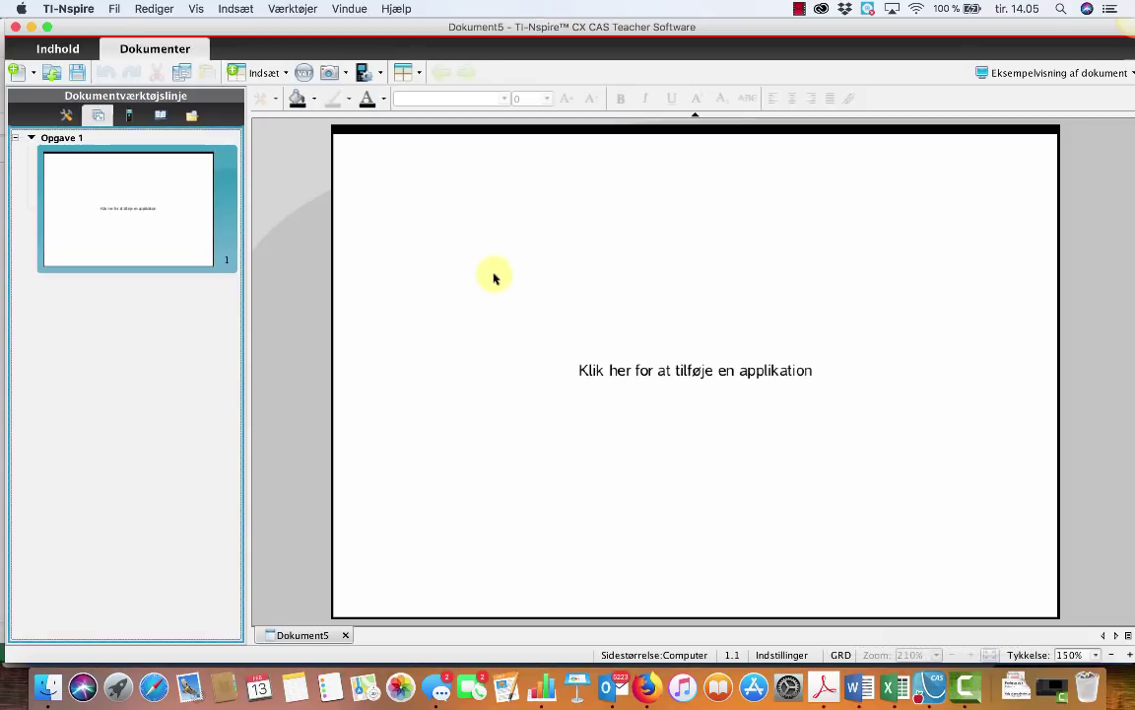
Add a Lists & Spreadsheet application to the page and select cell A1
{"action": "left_click", "coordinate": [650, 371]}
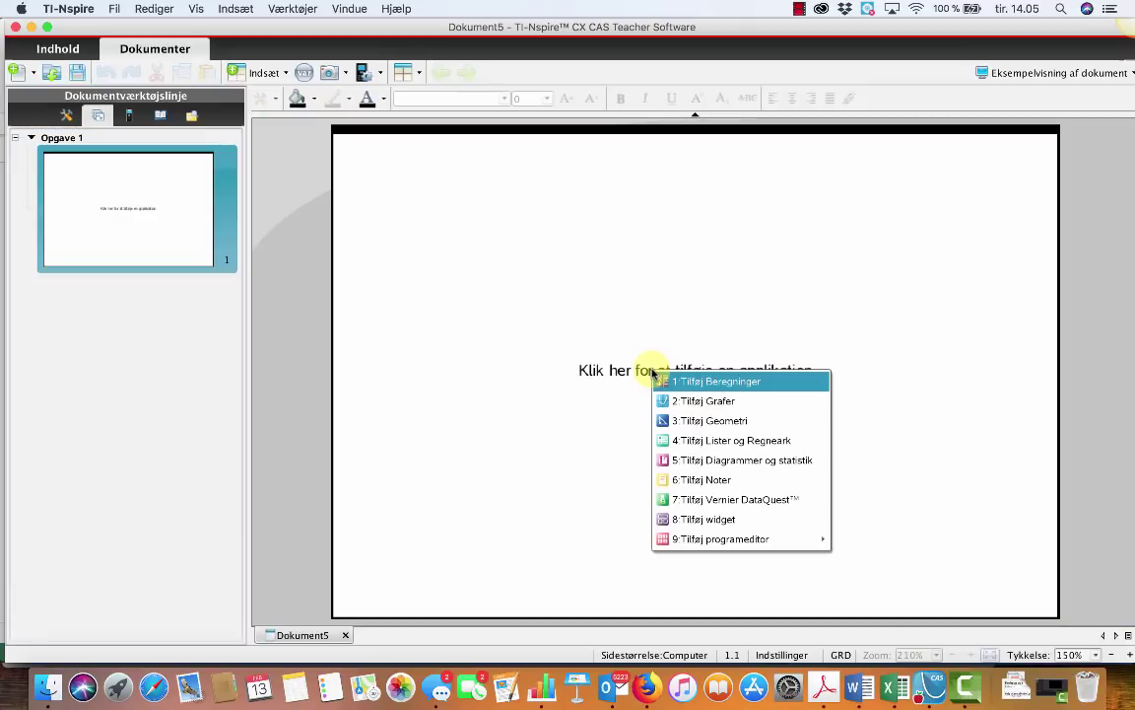
{"action": "left_click", "coordinate": [729, 440]}
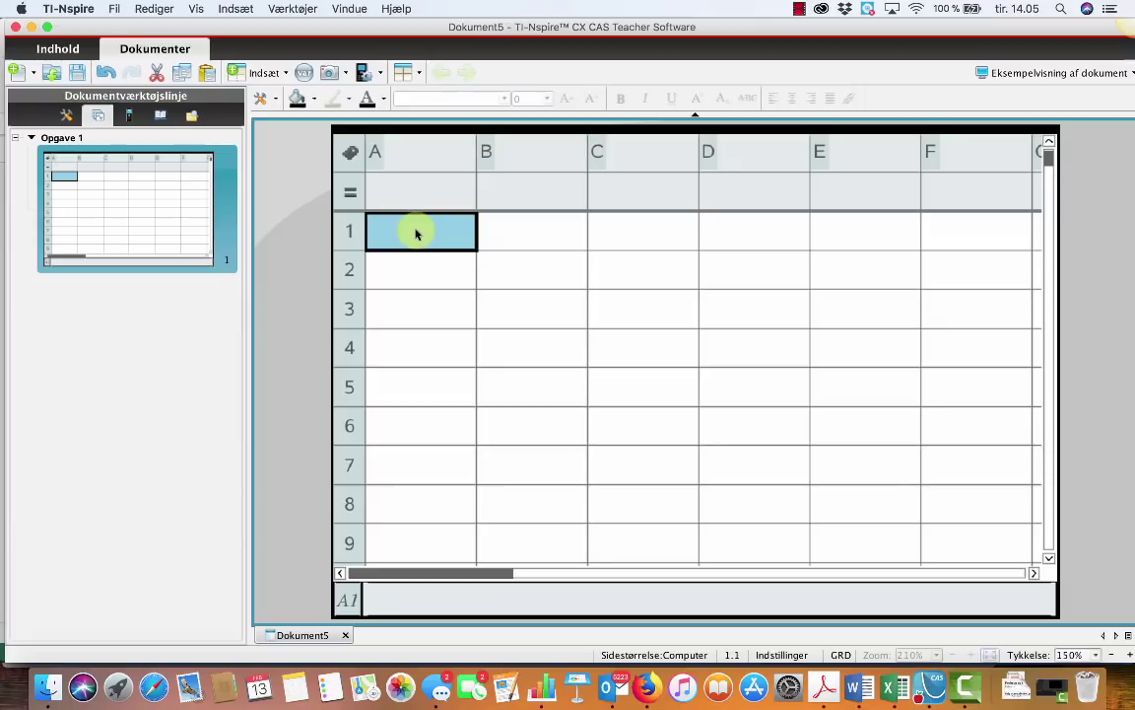
{"action": "double_click", "coordinate": [415, 233]}
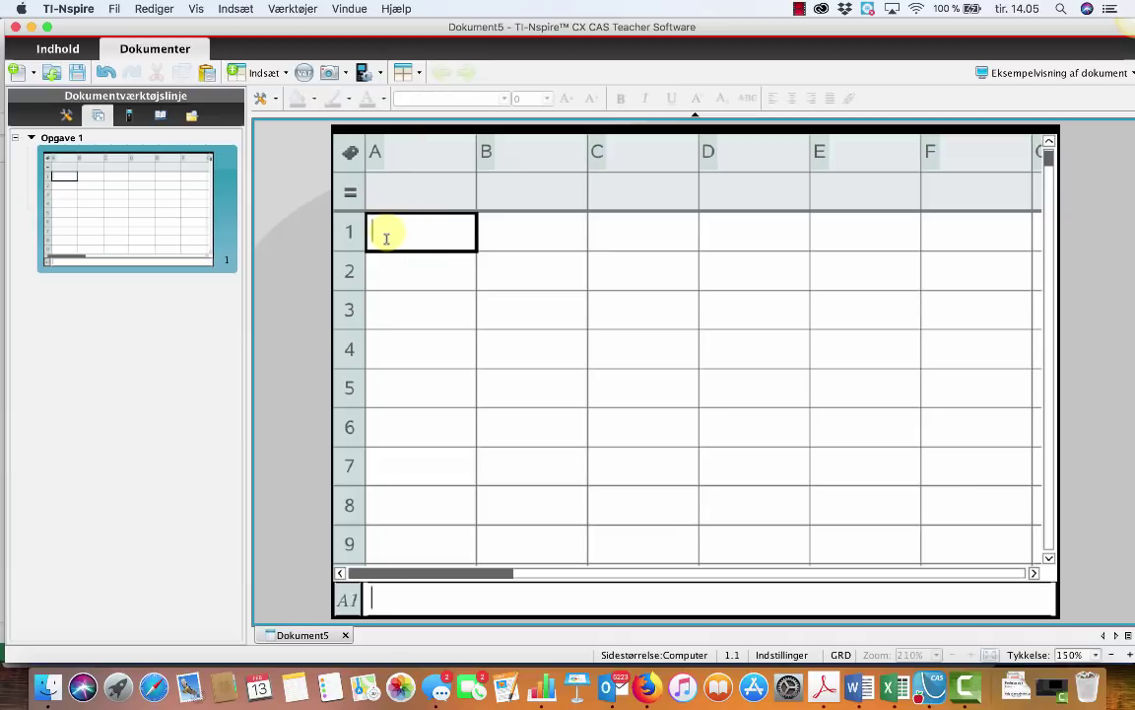
{"action": "left_click", "coordinate": [542, 230]}
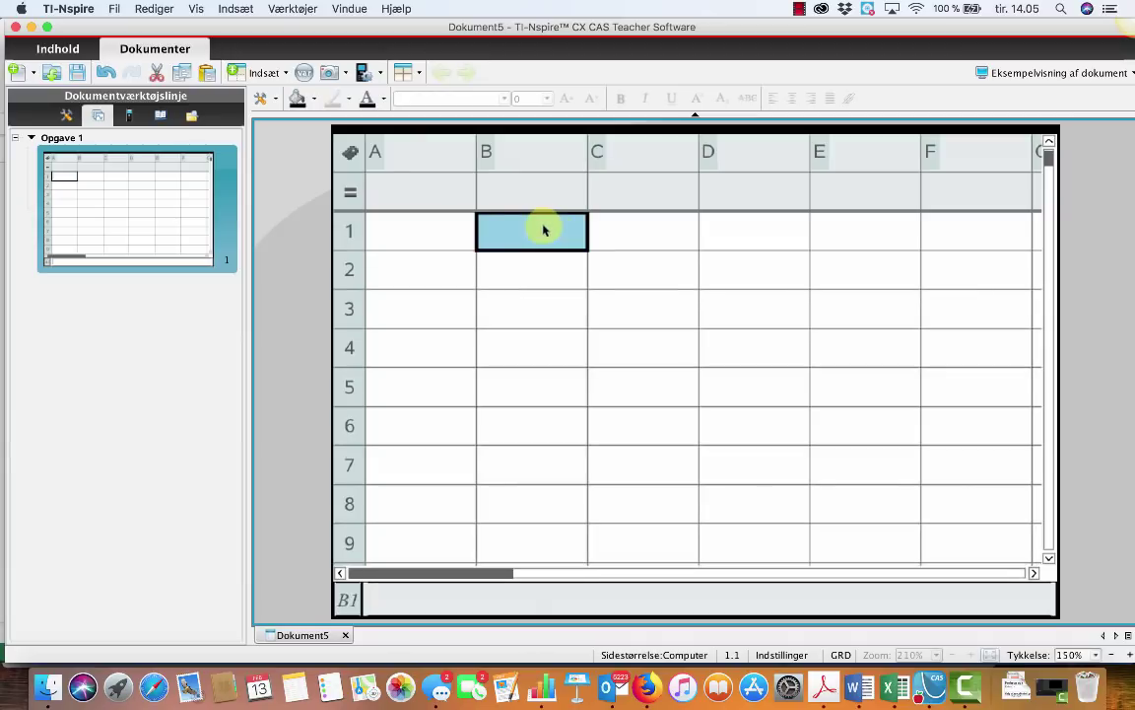
{"action": "left_click", "coordinate": [413, 228]}
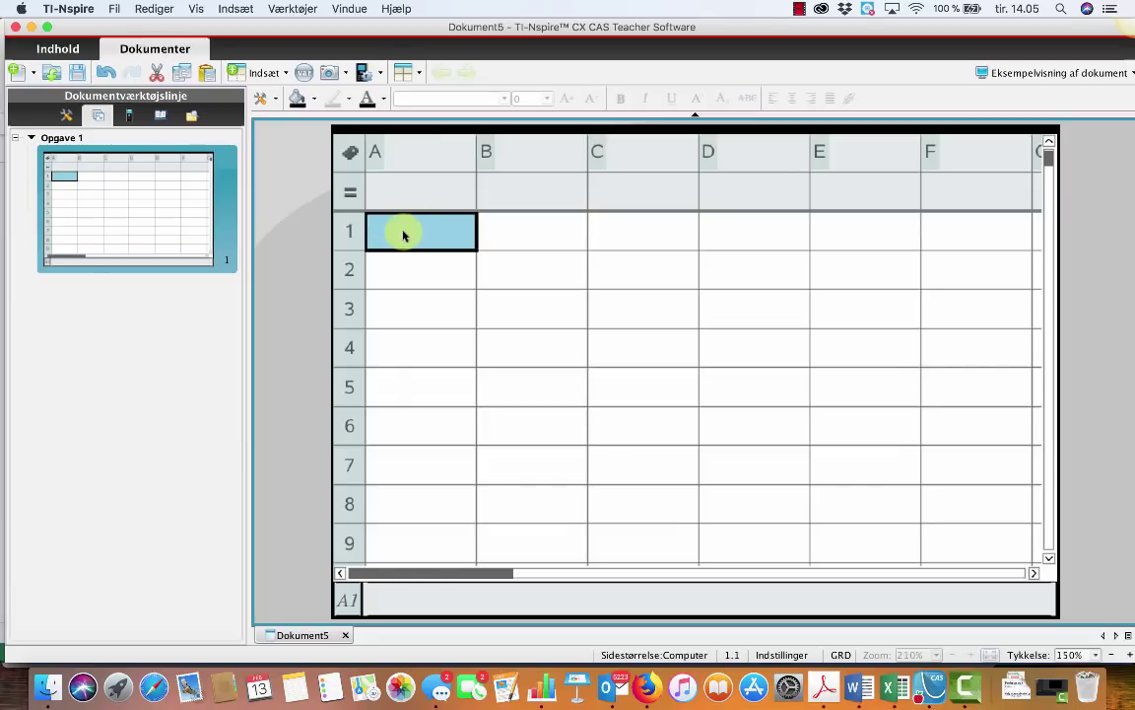
Paste the years and values starting at A1 and browse down column A to check them
{"action": "key", "text": "super+v"}
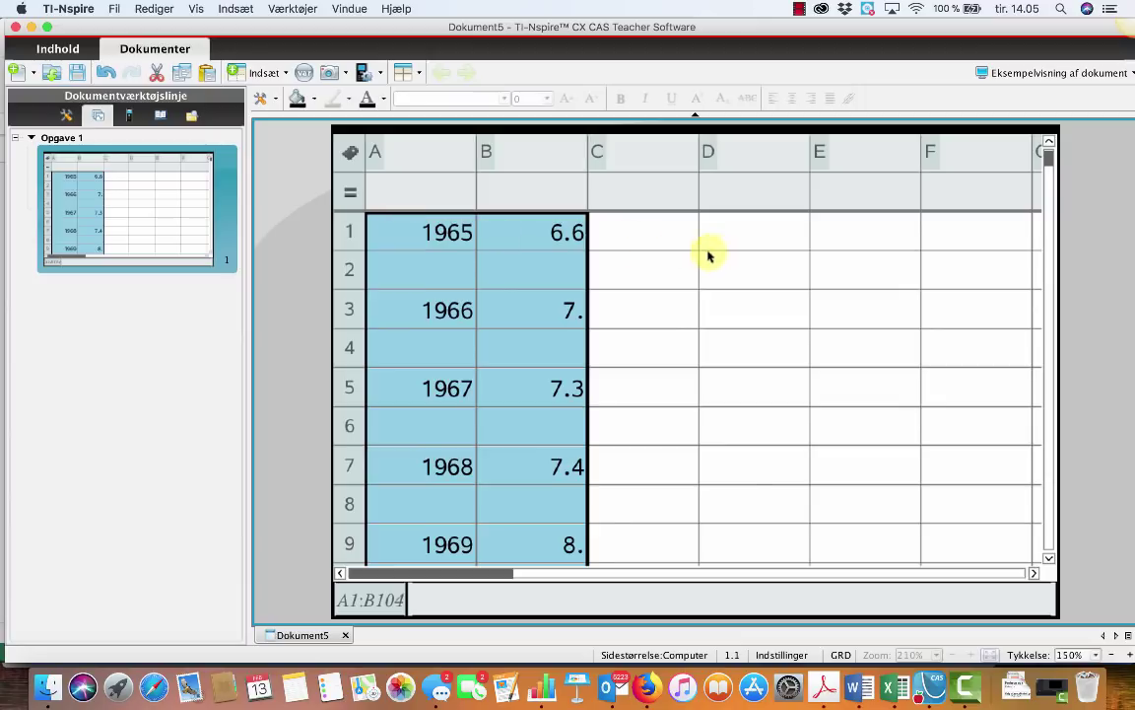
{"action": "key", "text": "Down"}
{"action": "key", "text": "Down"}
{"action": "key", "text": "Down"}
{"action": "key", "text": "Down"}
{"action": "key", "text": "Down"}
{"action": "key", "text": "Down"}
{"action": "key", "text": "Down"}
{"action": "key", "text": "Down"}
{"action": "key", "text": "Down"}
{"action": "key", "text": "super+Up"}
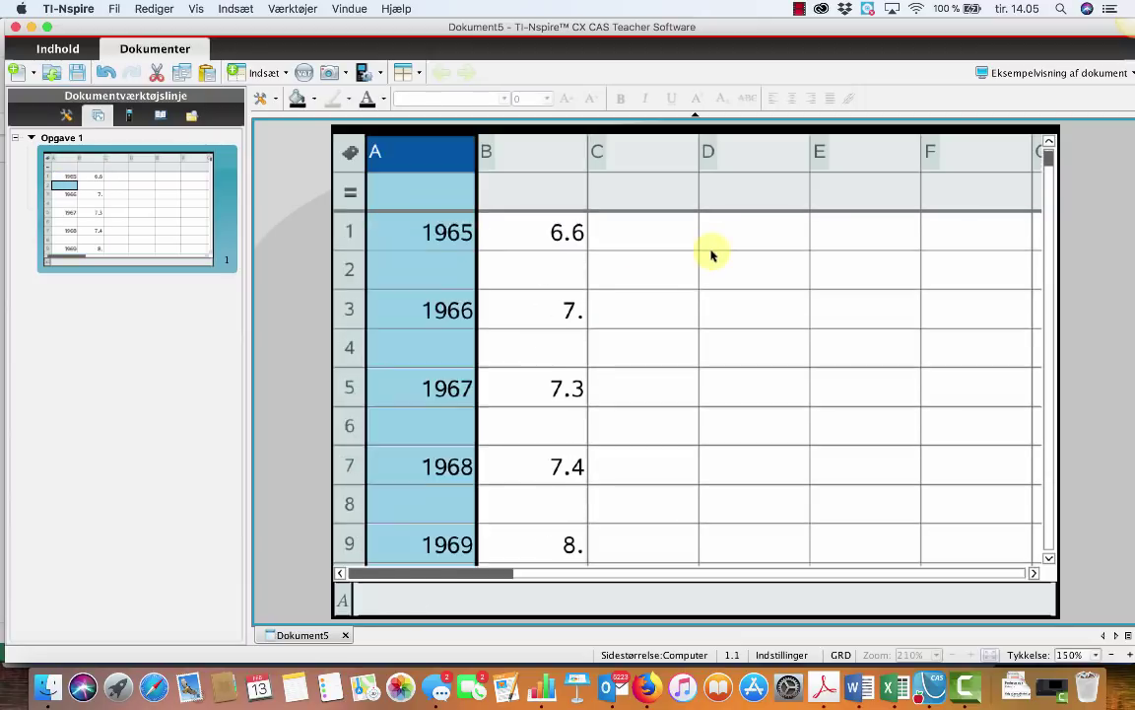
{"action": "key", "text": "super+Down"}
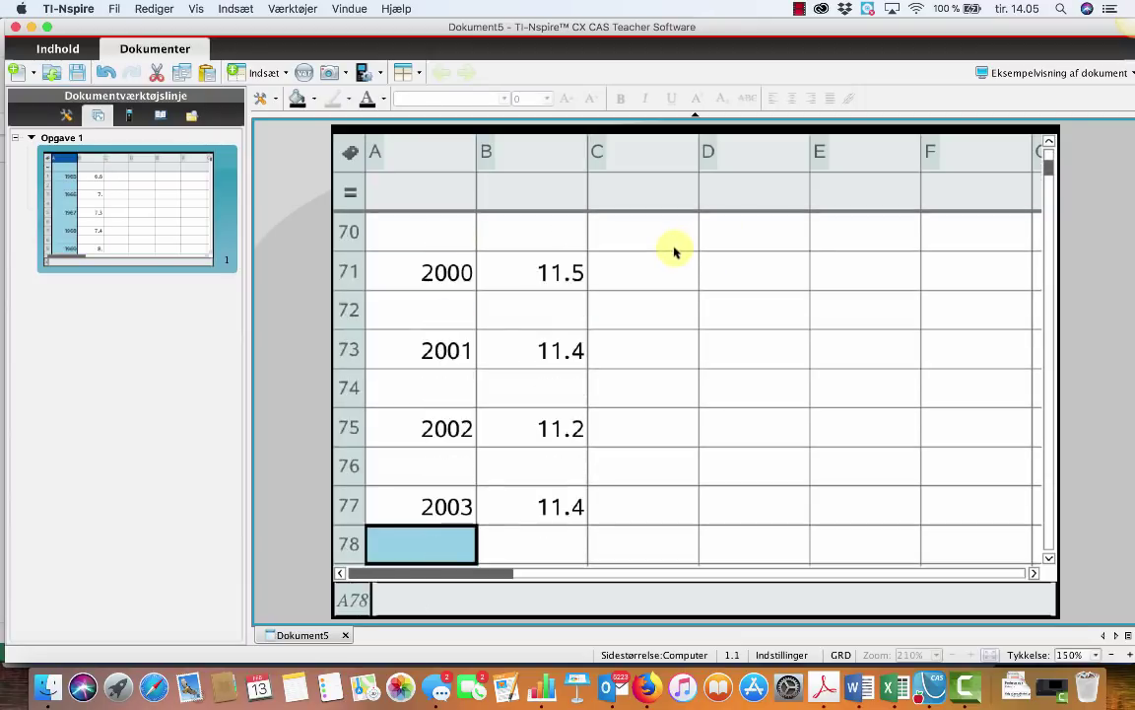
{"action": "key", "text": "Page_Down"}
{"action": "key", "text": "Page_Down"}
{"action": "key", "text": "Page_Down"}
{"action": "key", "text": "Page_Up"}
{"action": "key", "text": "Page_Up"}
{"action": "key", "text": "Page_Up"}
{"action": "key", "text": "Page_Up"}
{"action": "key", "text": "Page_Up"}
{"action": "key", "text": "Page_Up"}
{"action": "key", "text": "super+Up"}
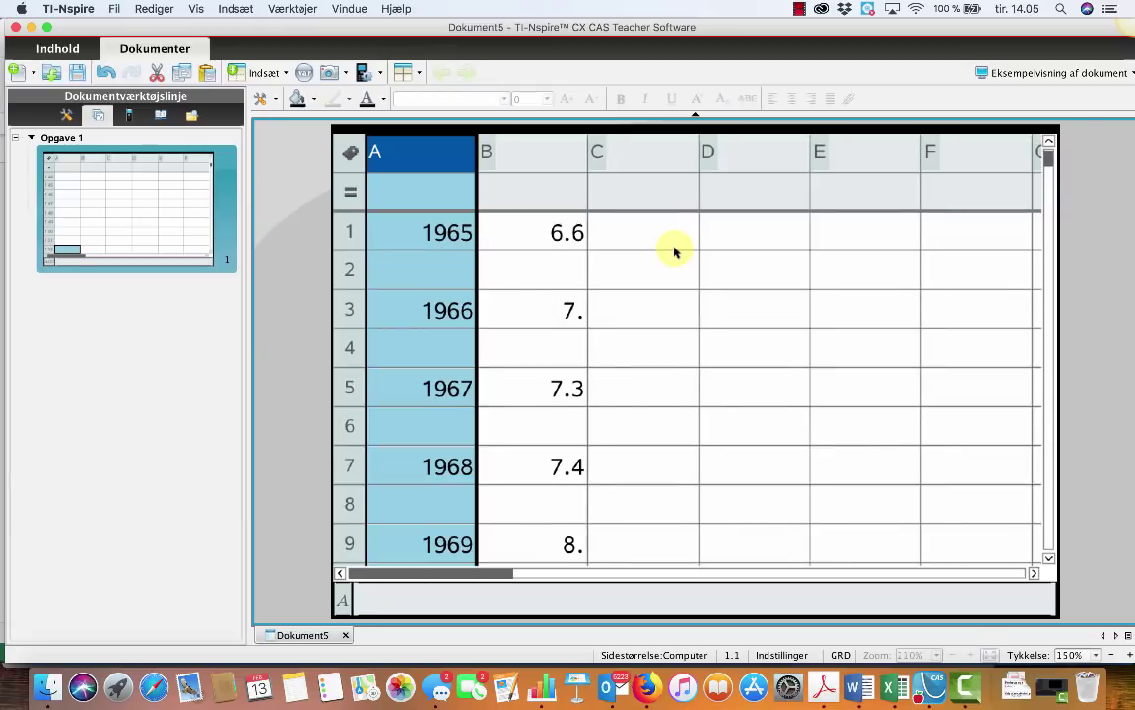
{"action": "left_click", "coordinate": [618, 270]}
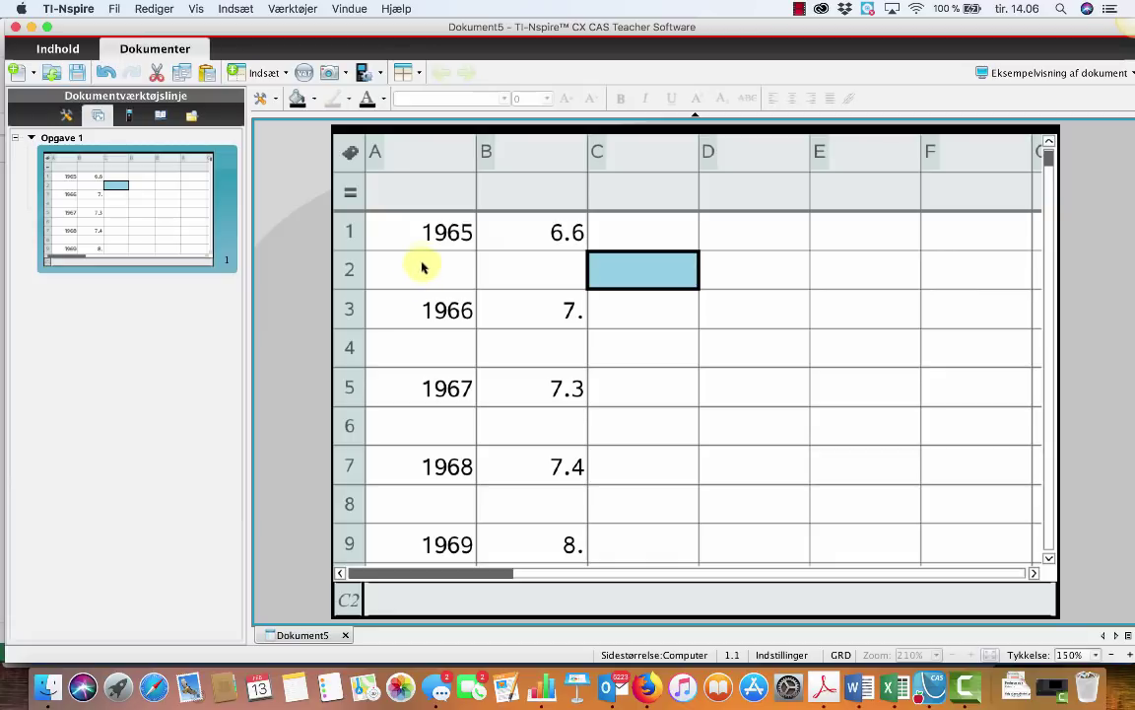
Select the column A and B headers together in the spreadsheet
{"action": "left_click", "coordinate": [377, 228]}
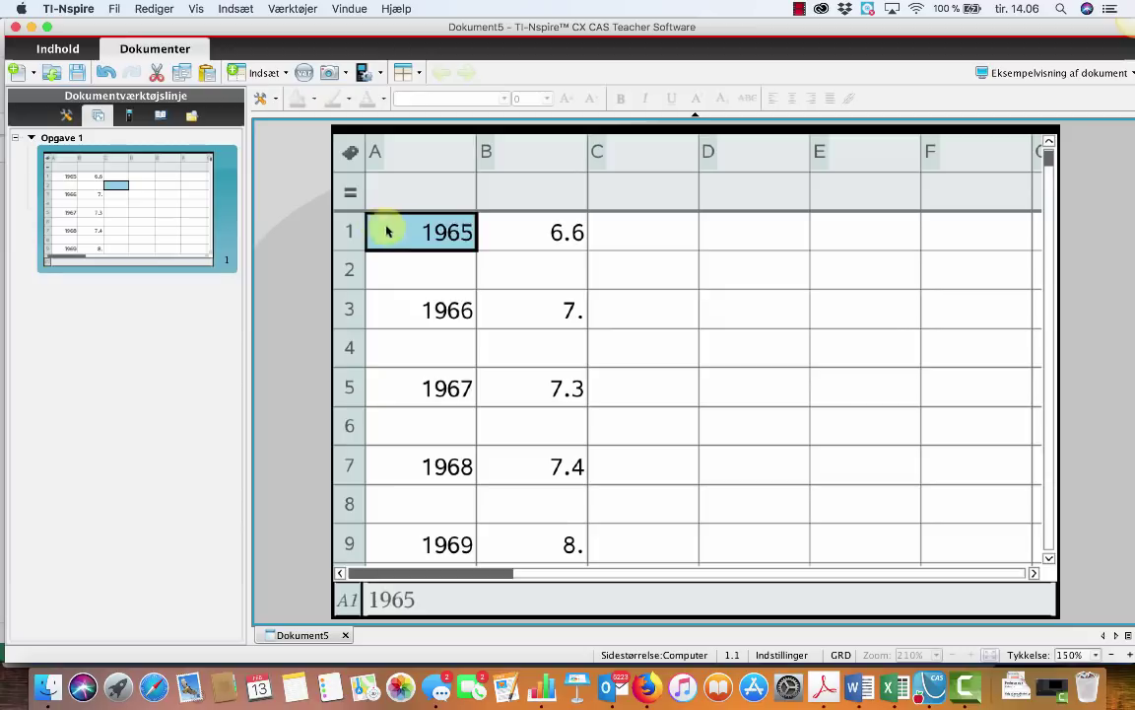
{"action": "left_click", "coordinate": [374, 151]}
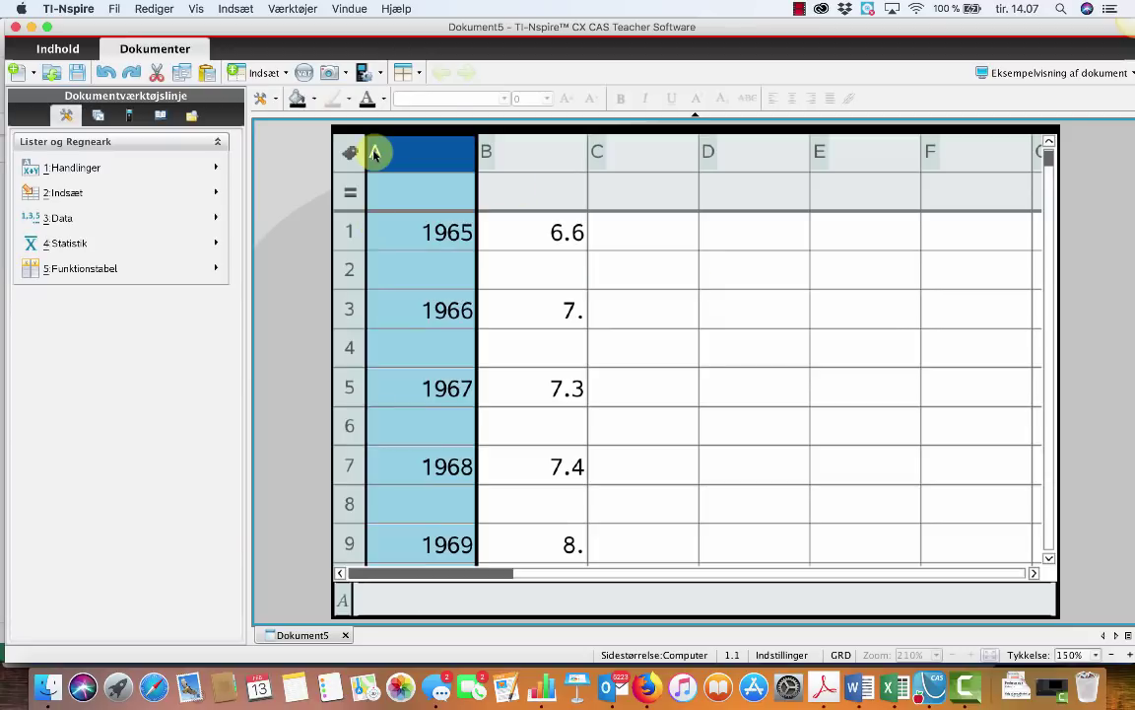
{"action": "left_click", "coordinate": [488, 153]}
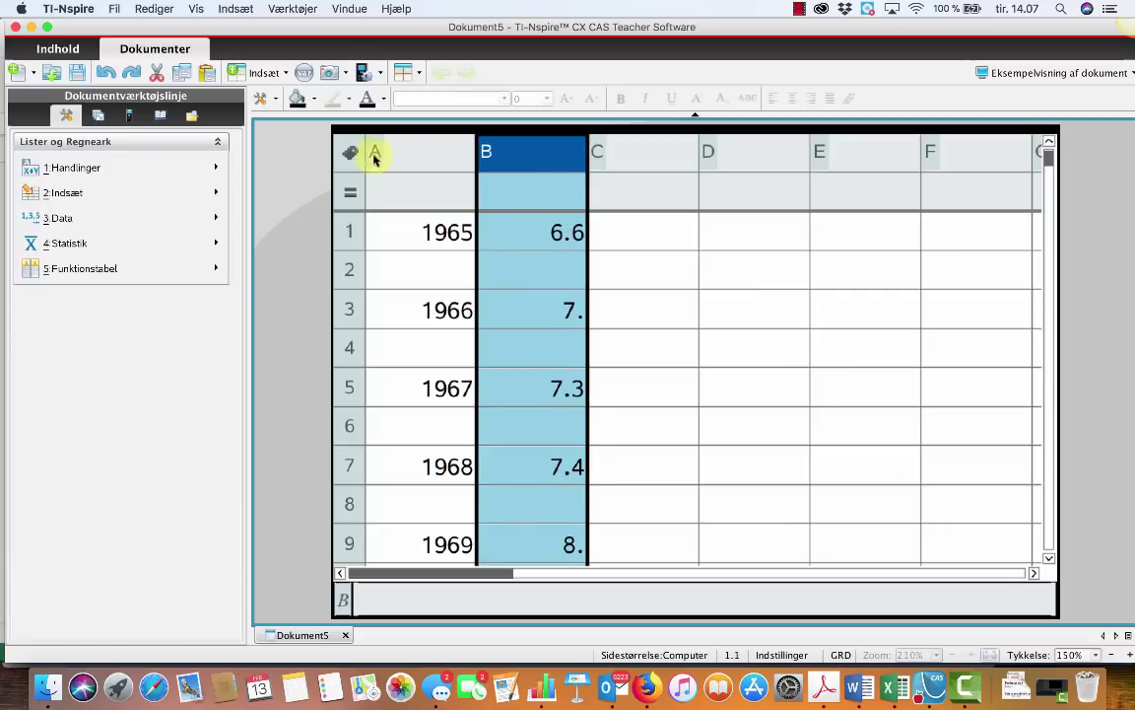
{"action": "left_click_drag", "start_coordinate": [374, 151], "coordinate": [493, 152]}
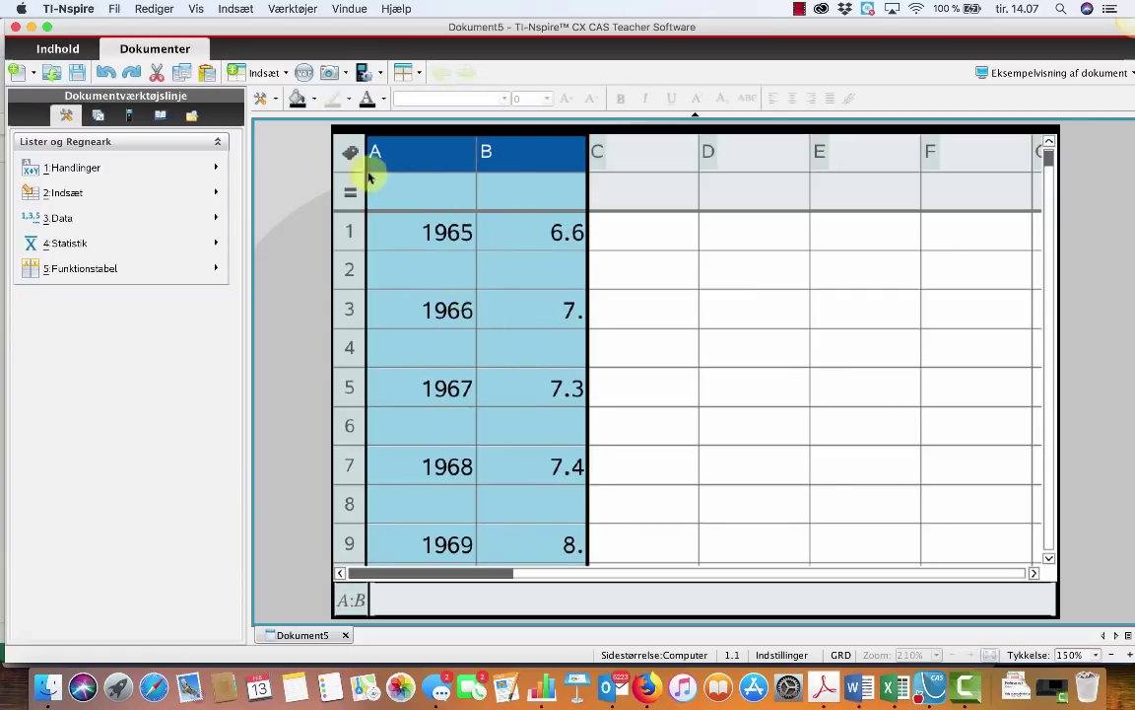
{"action": "left_click", "coordinate": [658, 267]}
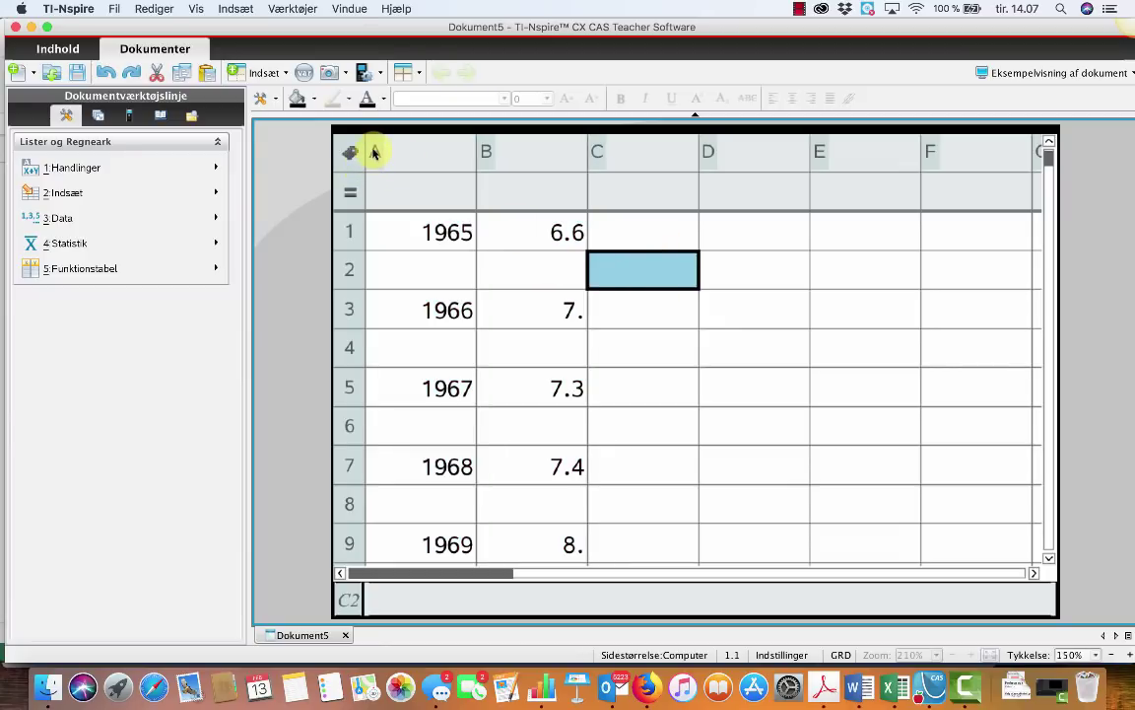
{"action": "left_click", "coordinate": [377, 153]}
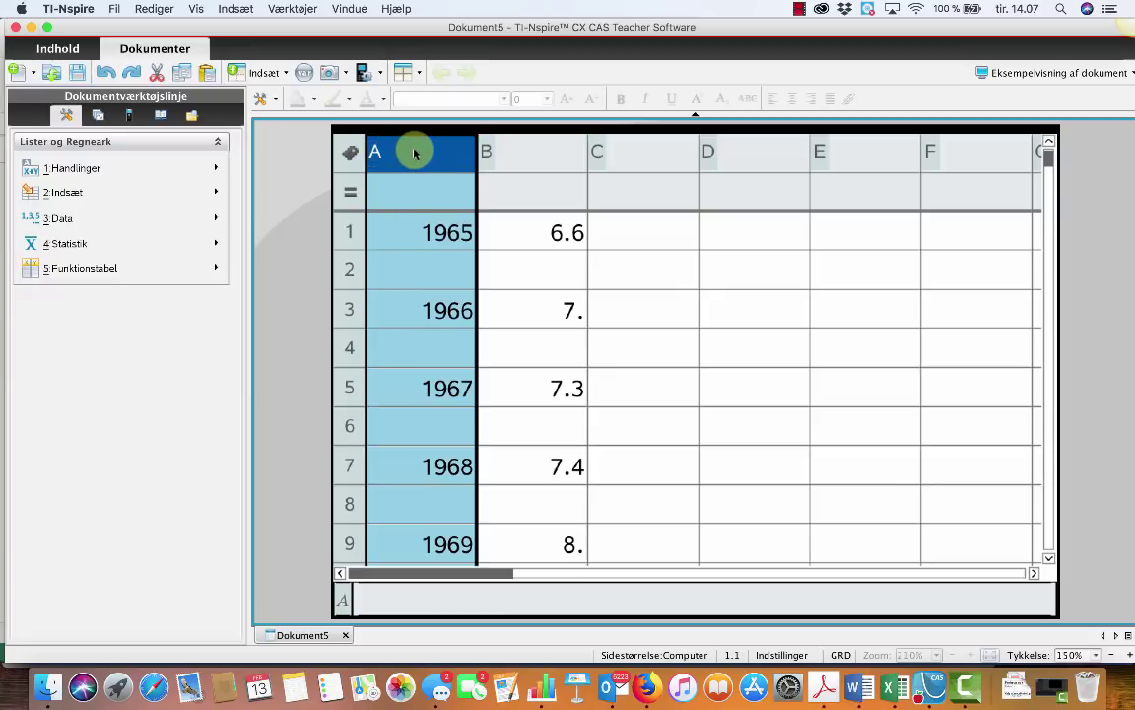
{"action": "left_click_drag", "start_coordinate": [414, 153], "coordinate": [487, 155]}
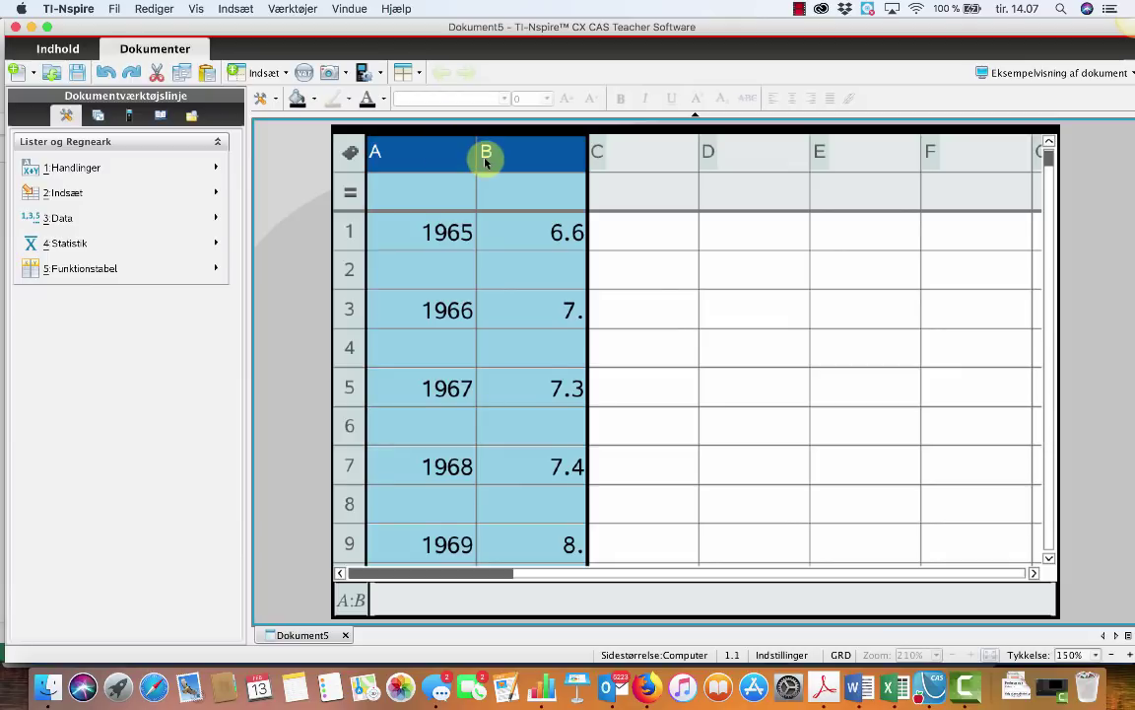
Sort columns A and B ascending by key a with Sorter efter, then check the top rows
{"action": "left_click", "coordinate": [67, 116]}
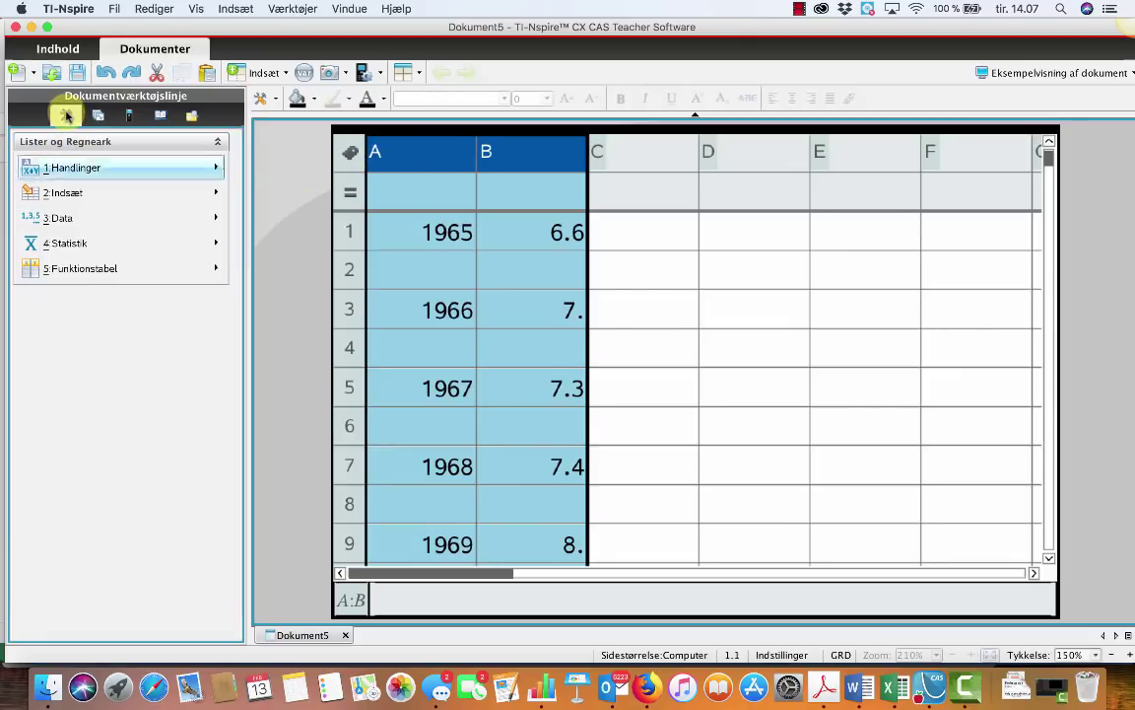
{"action": "left_click", "coordinate": [72, 170]}
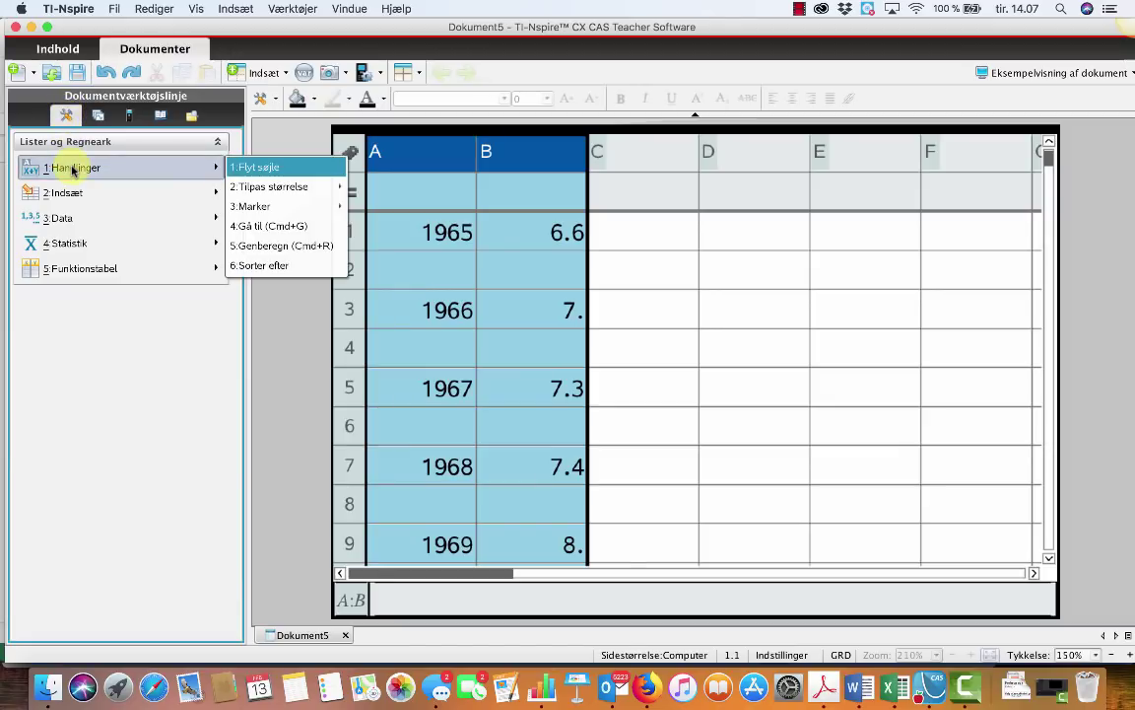
{"action": "left_click", "coordinate": [286, 266]}
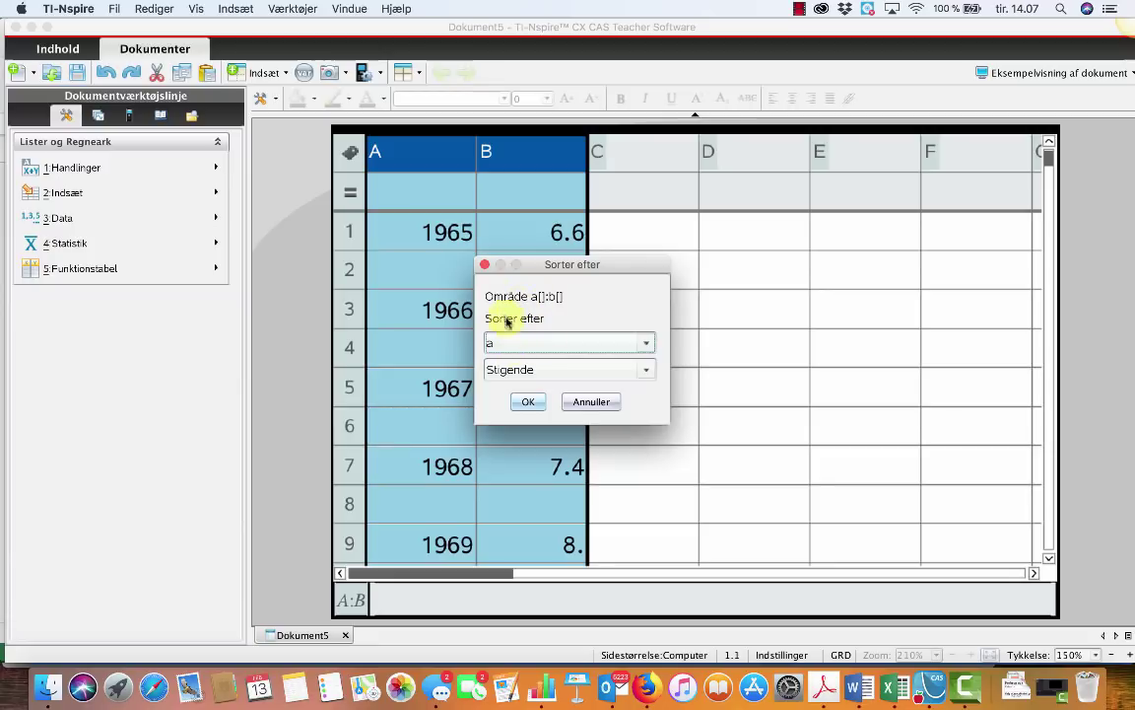
{"action": "left_click_drag", "start_coordinate": [538, 265], "coordinate": [722, 231]}
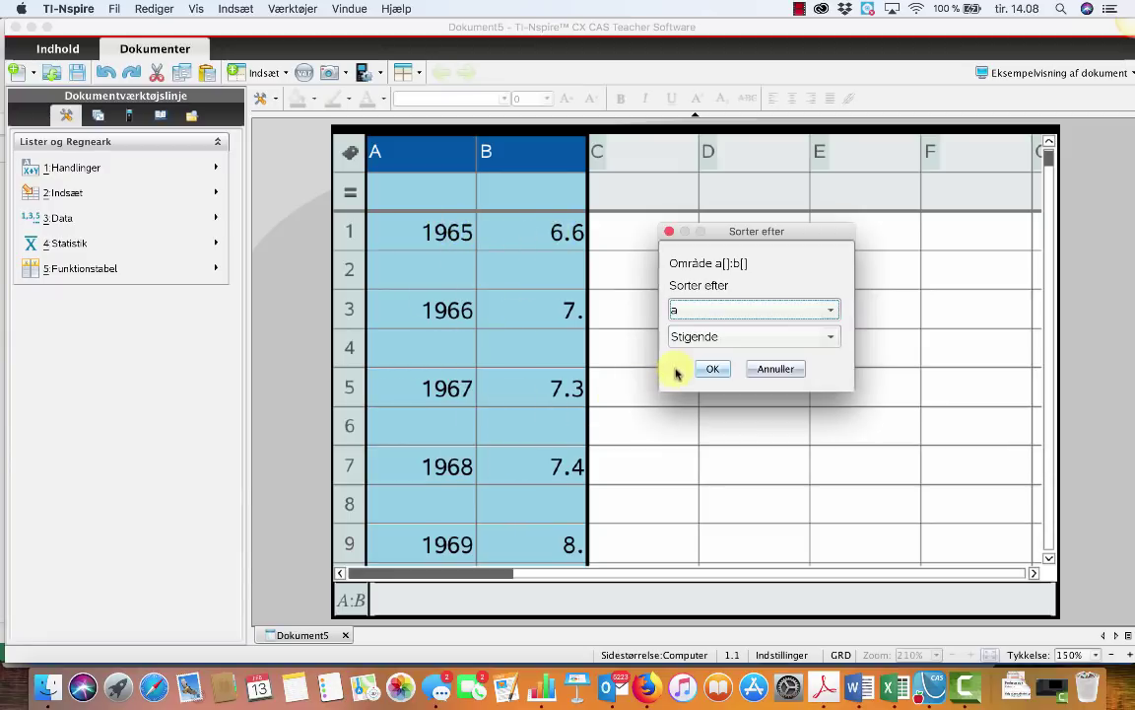
{"action": "left_click", "coordinate": [712, 368]}
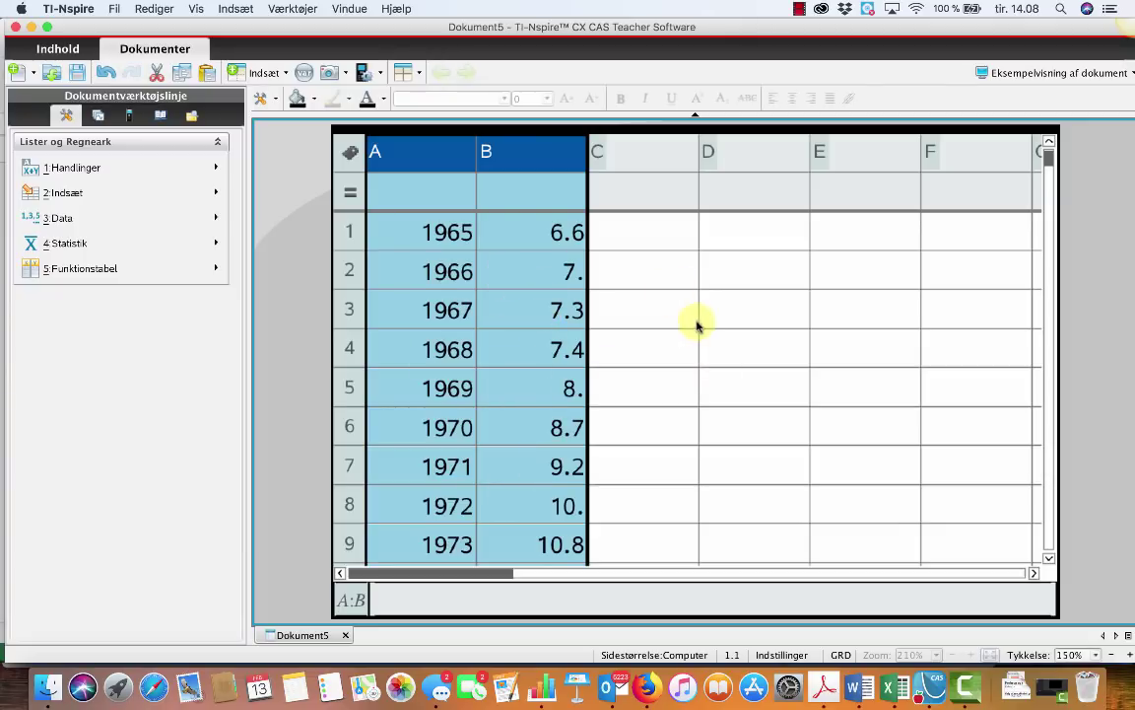
{"action": "key", "text": "Up"}
{"action": "key", "text": "Down"}
{"action": "key", "text": "Down"}
{"action": "key", "text": "Down"}
{"action": "key", "text": "Down"}
{"action": "key", "text": "Down"}
{"action": "key", "text": "Up"}
{"action": "key", "text": "Up"}
{"action": "key", "text": "Up"}
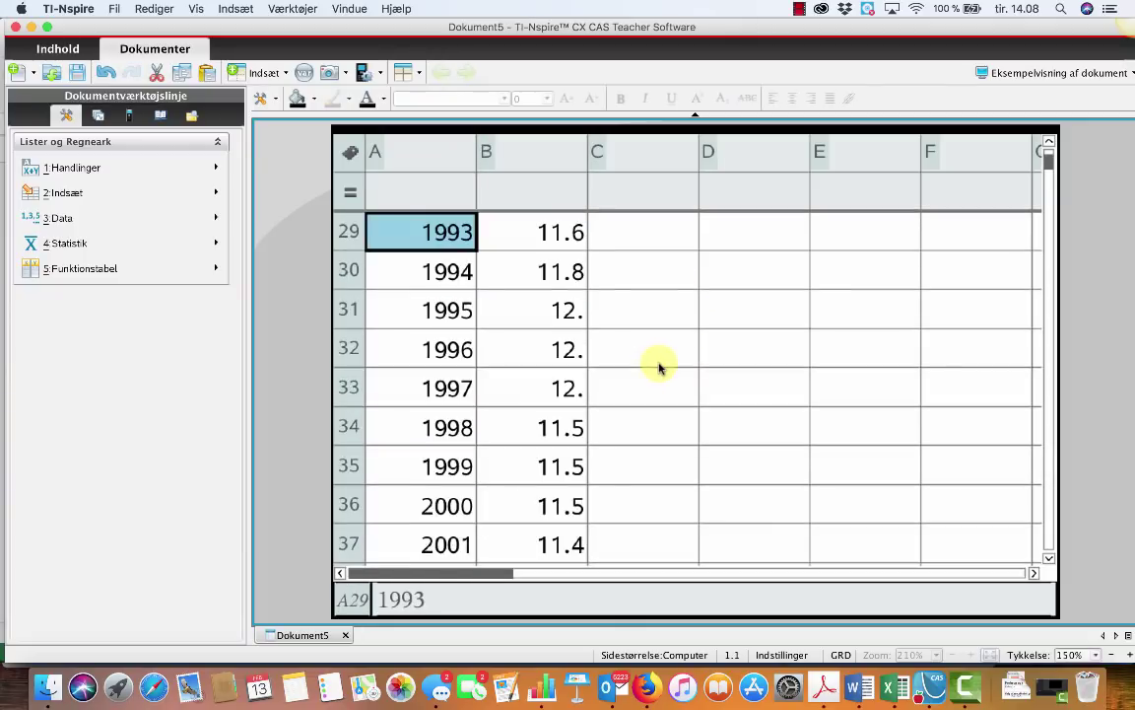
{"action": "key", "text": "Up"}
{"action": "key", "text": "Up"}
{"action": "key", "text": "Up"}
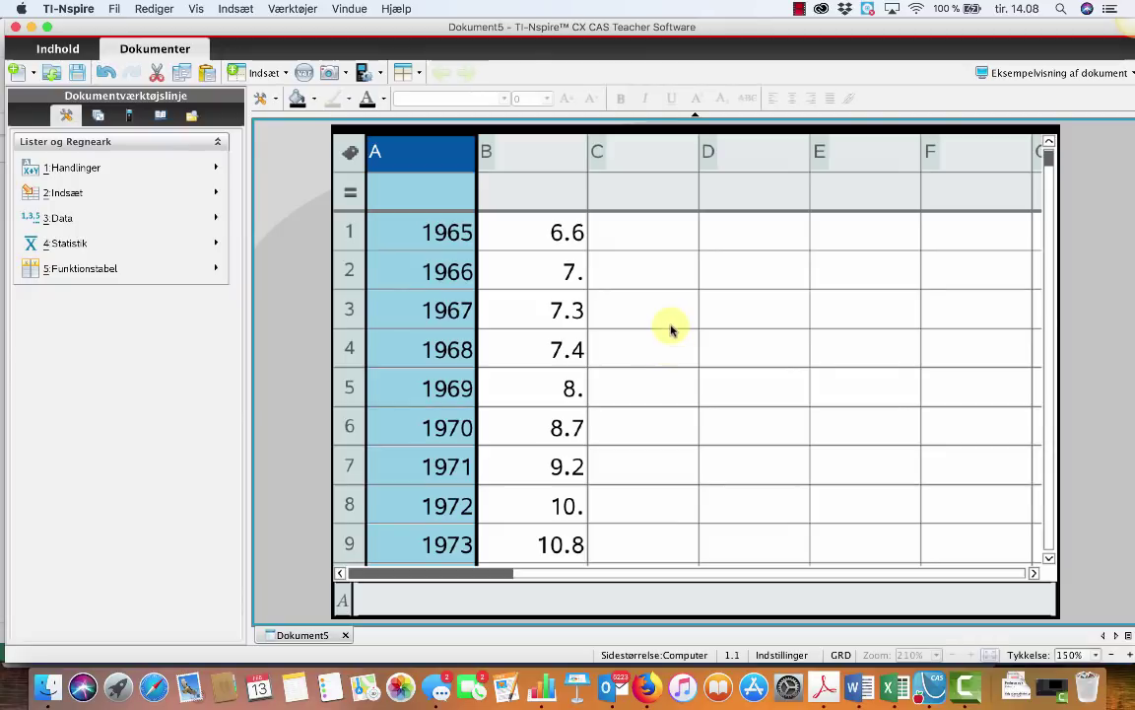